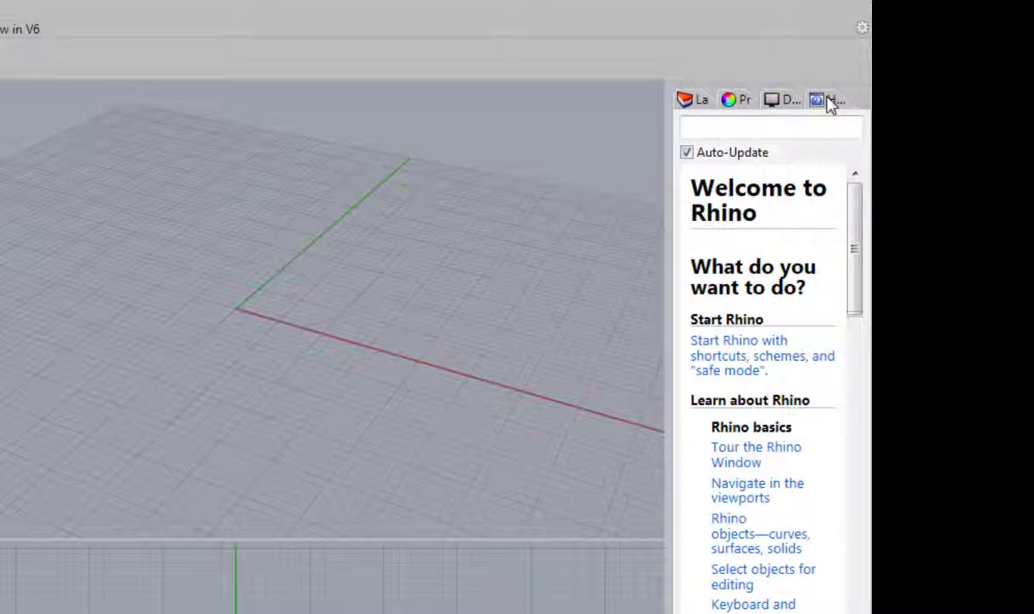
# Step: Hide the Help panel and redock the Layers panel at the top of the side area
pyautogui.rightClick(827, 102)
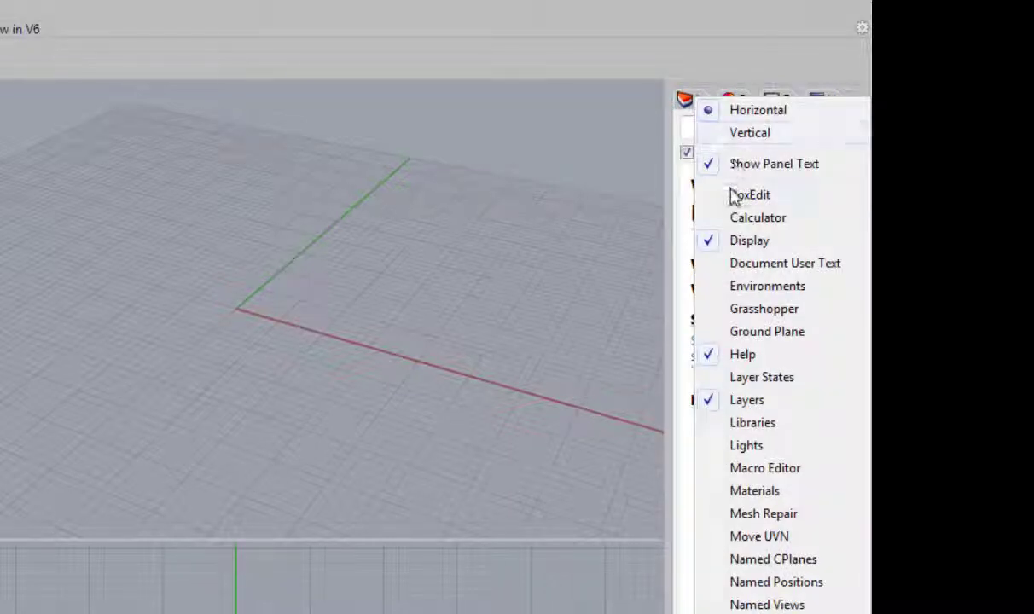
pyautogui.click(710, 355)
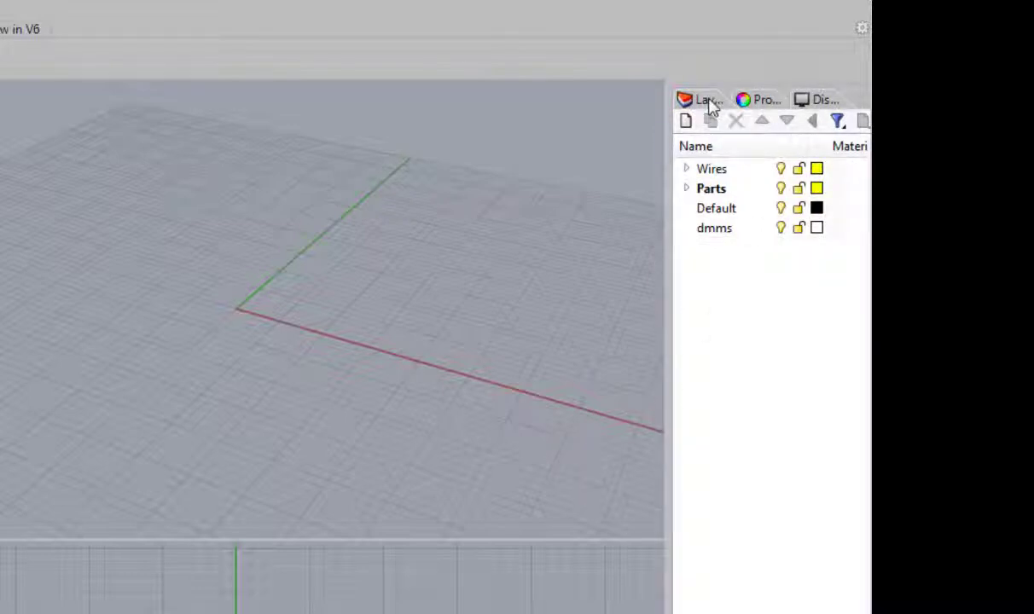
pyautogui.moveTo(712, 103); pyautogui.dragTo(464, 194)
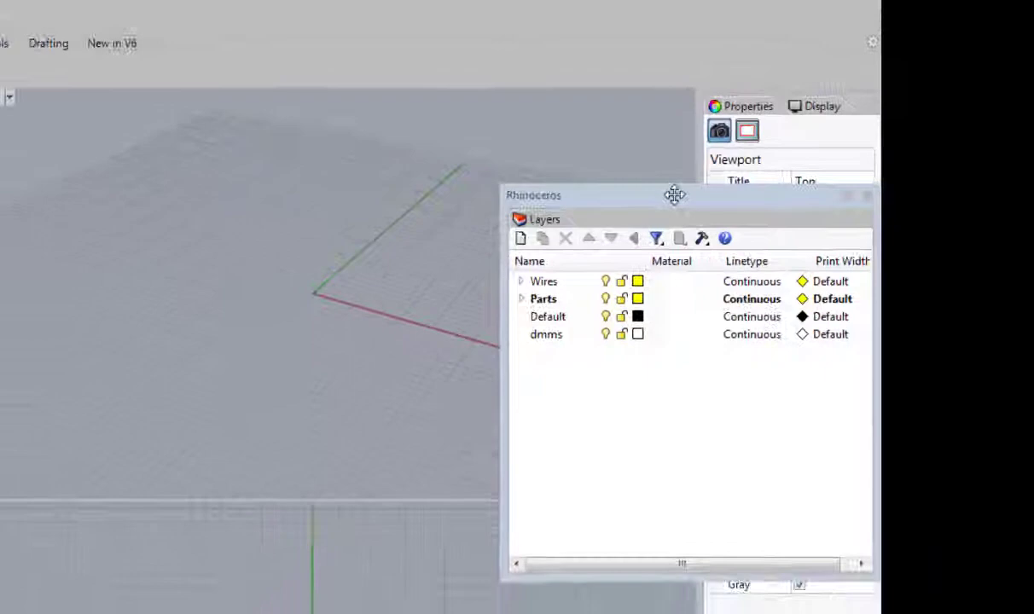
pyautogui.moveTo(671, 194)
pyautogui.mouseDown()
pyautogui.moveTo(673, 54)
pyautogui.moveTo(772, 47)
pyautogui.moveTo(845, 63)
pyautogui.mouseUp()
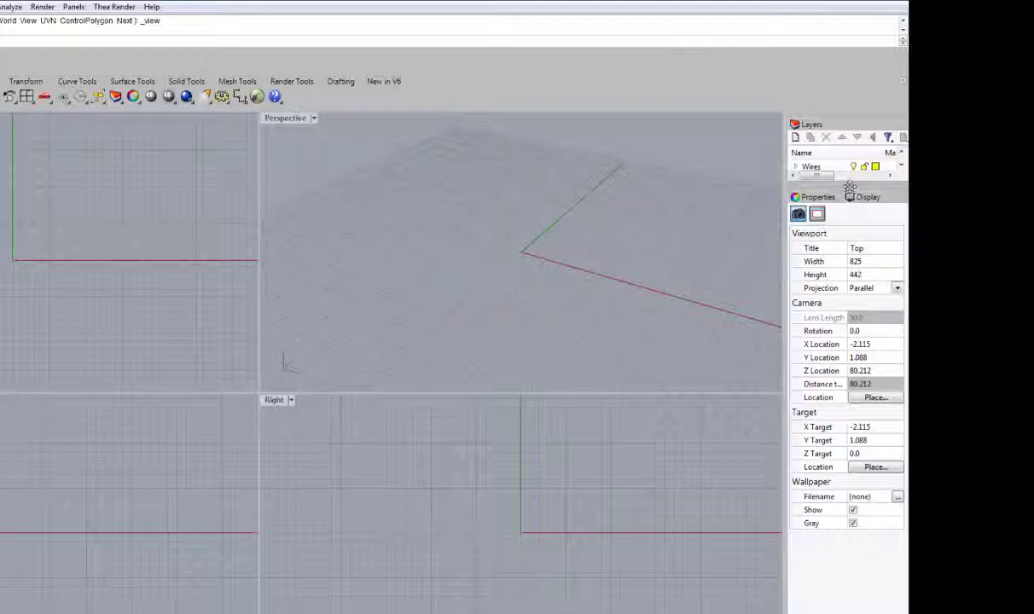
pyautogui.moveTo(849, 182); pyautogui.dragTo(852, 350)
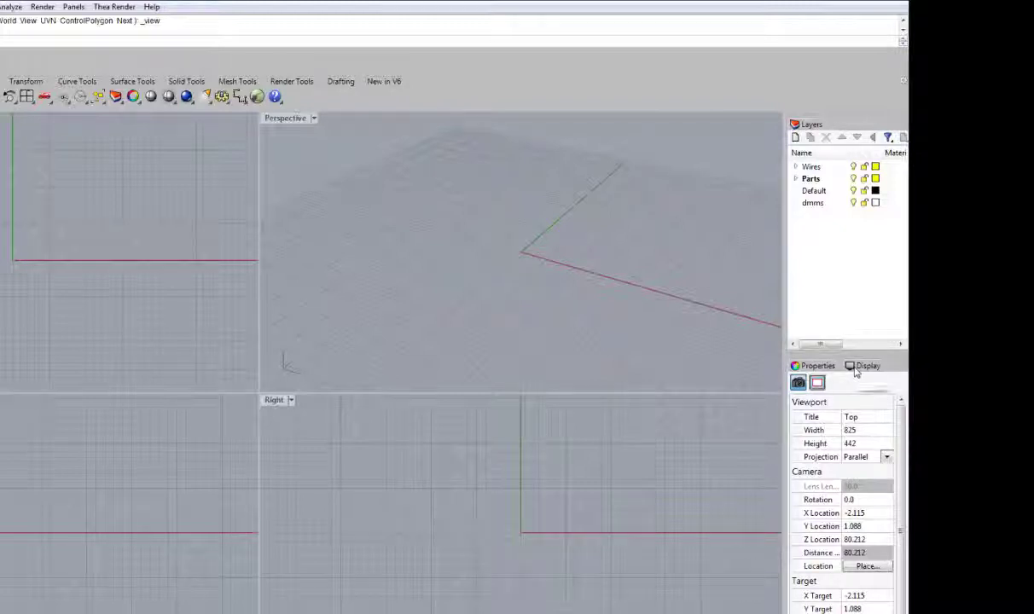
# Step: Float and close the Display panel, then restore it beside Properties below Layers
pyautogui.moveTo(810, 365); pyautogui.dragTo(857, 365)
pyautogui.moveTo(656, 361); pyautogui.dragTo(653, 353)
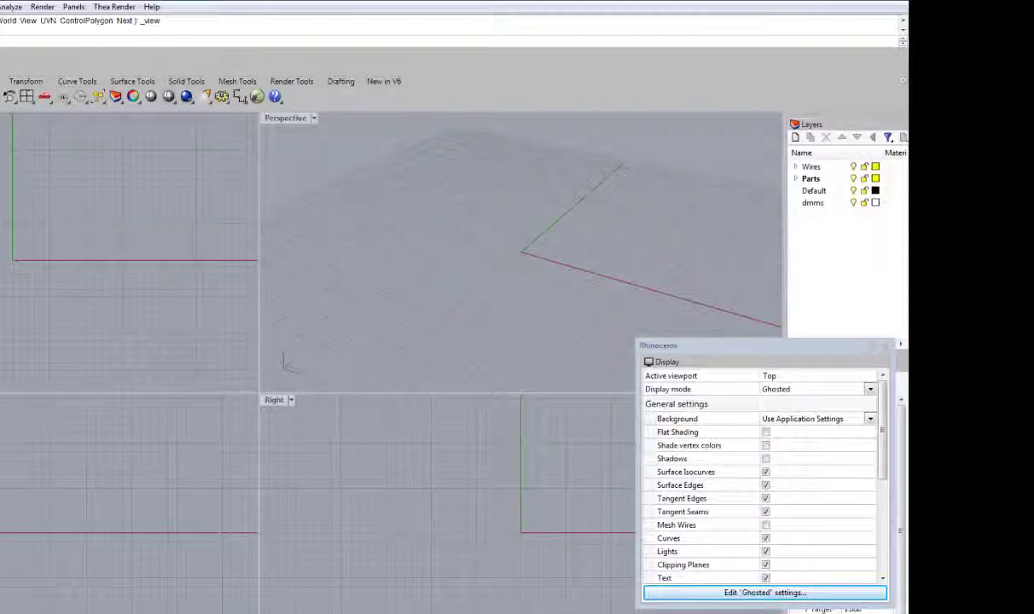
pyautogui.click(885, 346)
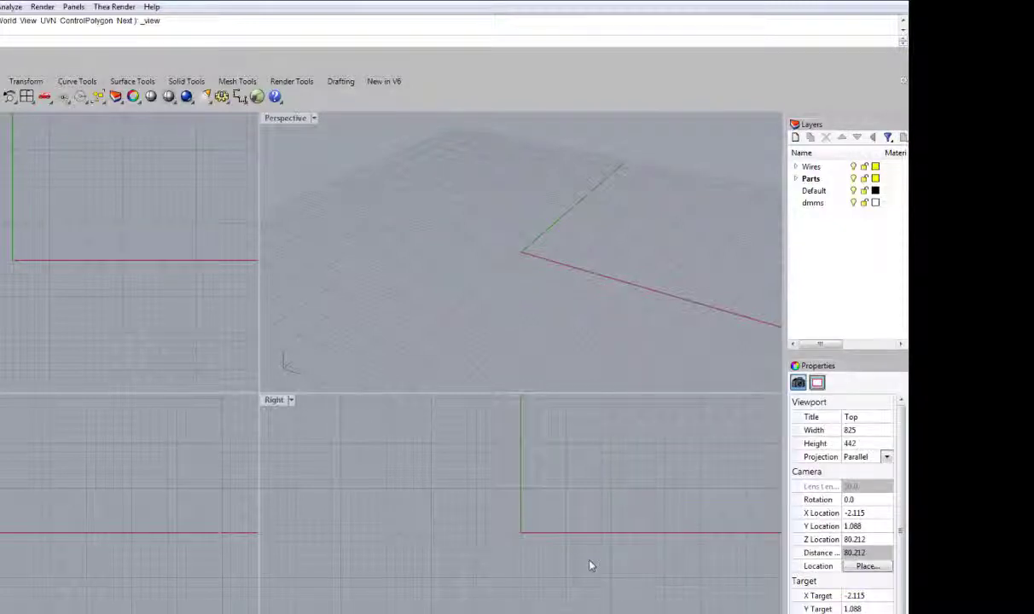
pyautogui.rightClick(801, 368)
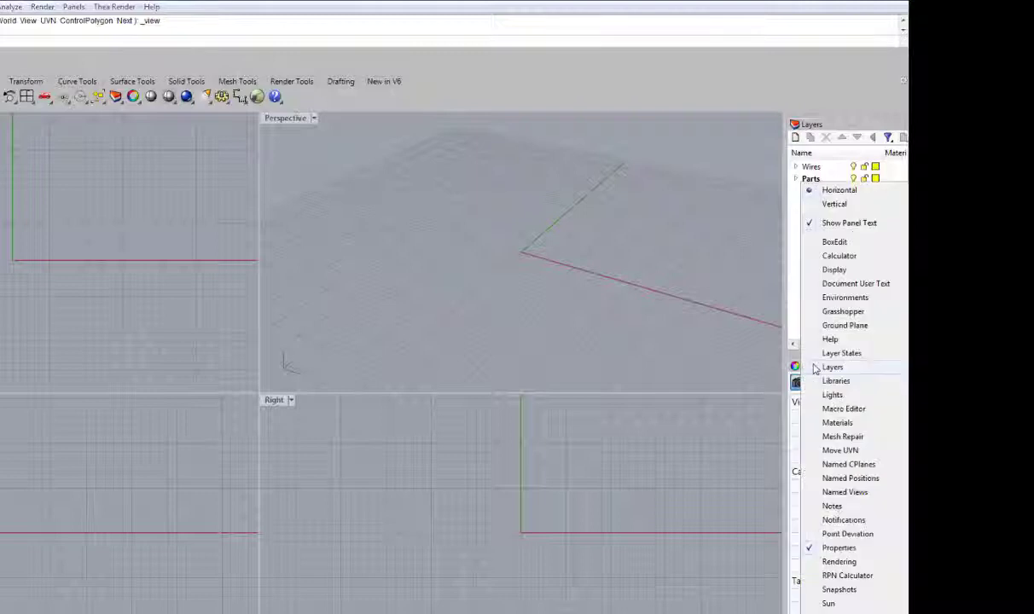
pyautogui.click(831, 269)
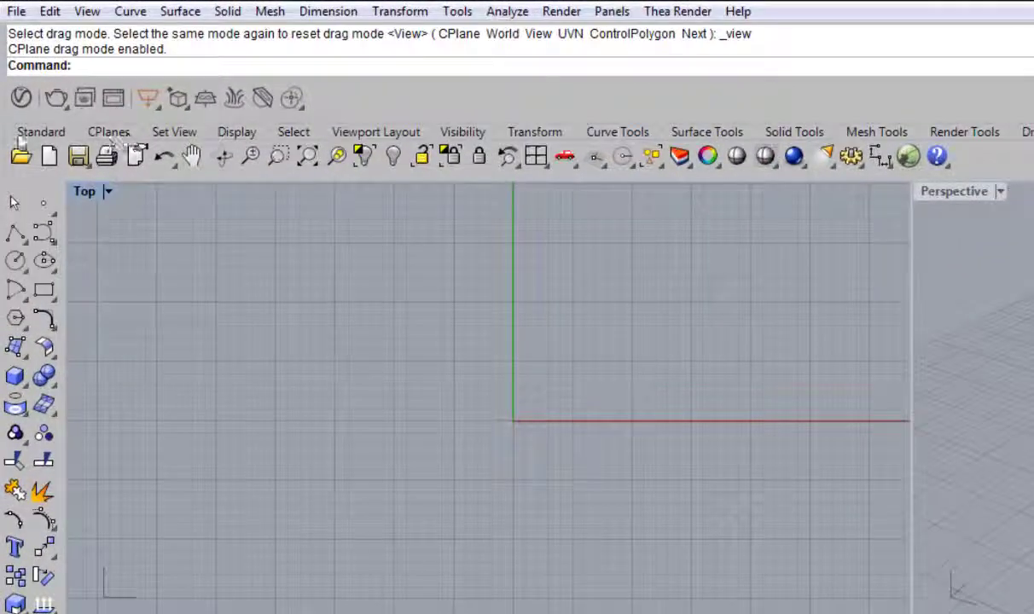
# Step: Redock the Standard toolbar group further left and make the command history area taller
pyautogui.moveTo(6, 139)
pyautogui.mouseDown()
pyautogui.moveTo(802, 30)
pyautogui.moveTo(842, 49)
pyautogui.mouseUp()
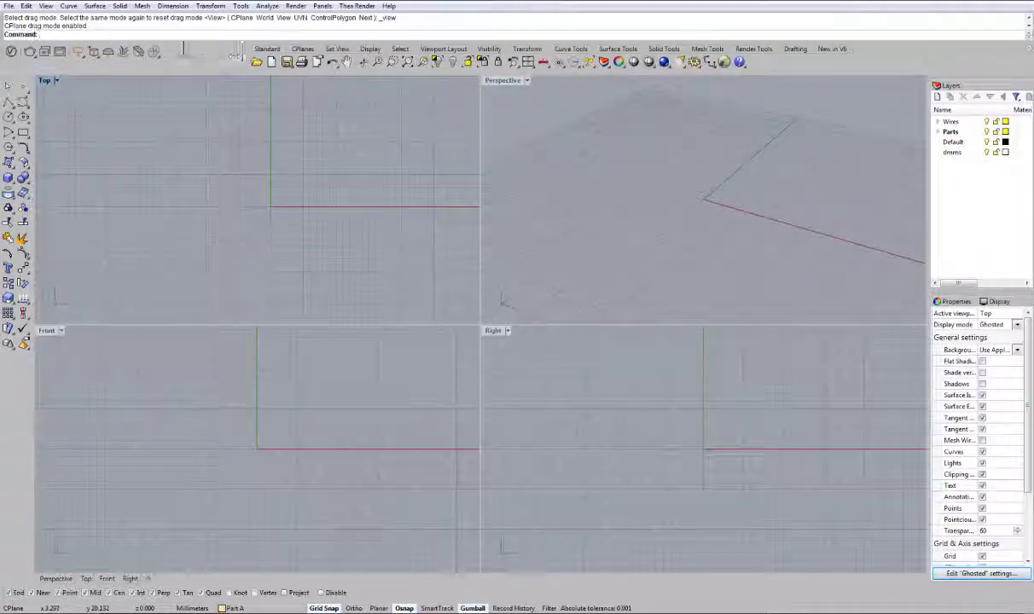
pyautogui.moveTo(165, 54); pyautogui.dragTo(170, 54)
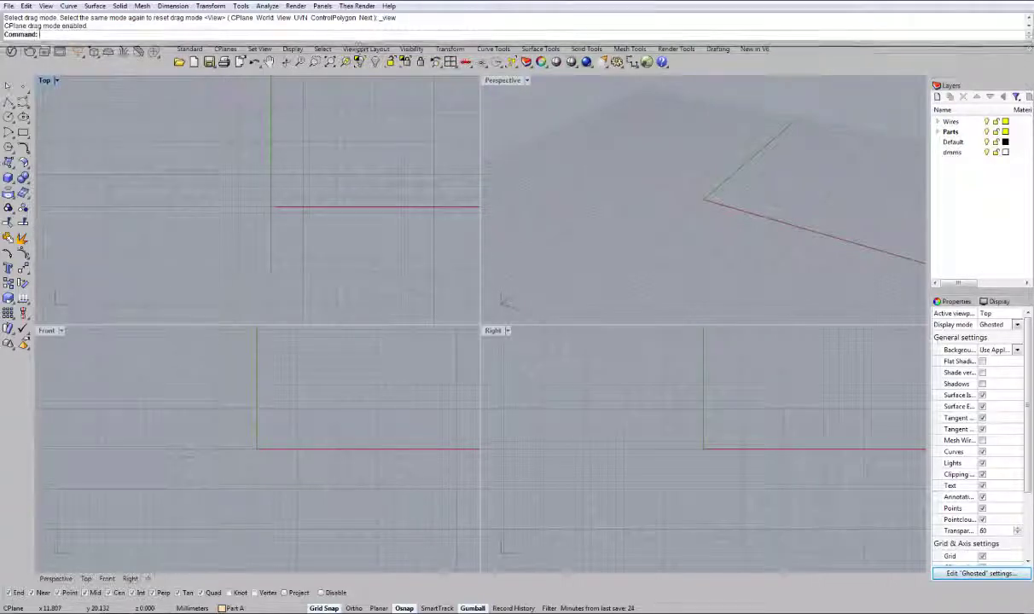
pyautogui.moveTo(357, 43); pyautogui.dragTo(358, 73)
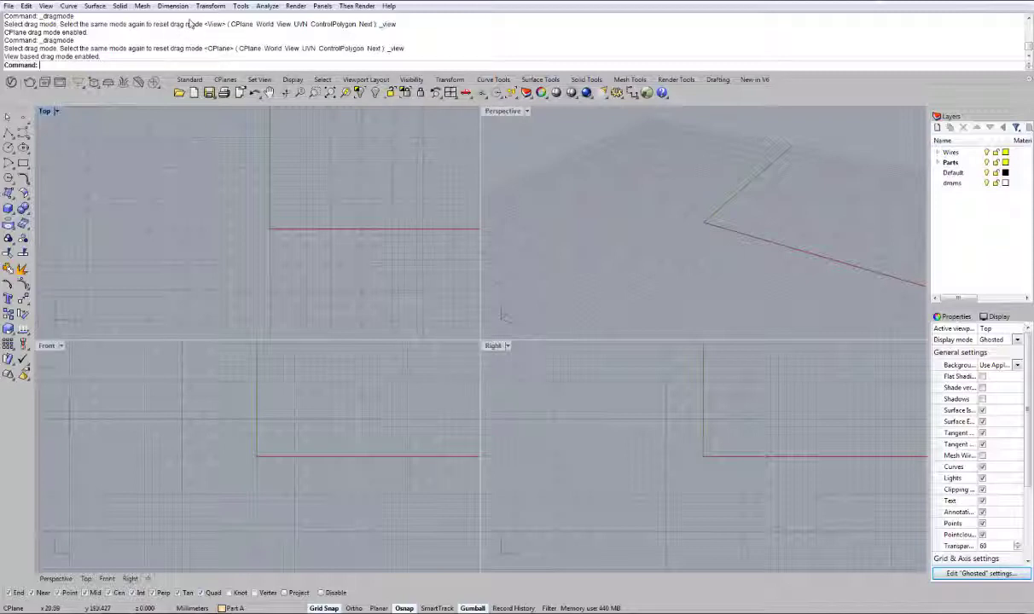
# Step: Replace the Save button in the popup toolbar with Hide objects and Lock commands
pyautogui.middleClick(315, 291)
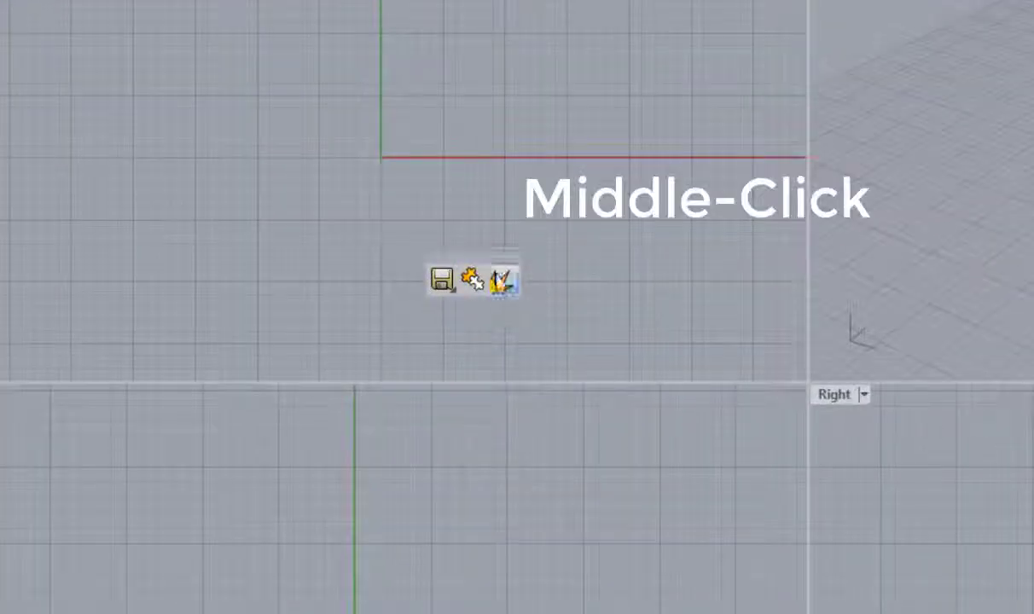
pyautogui.click(493, 267)
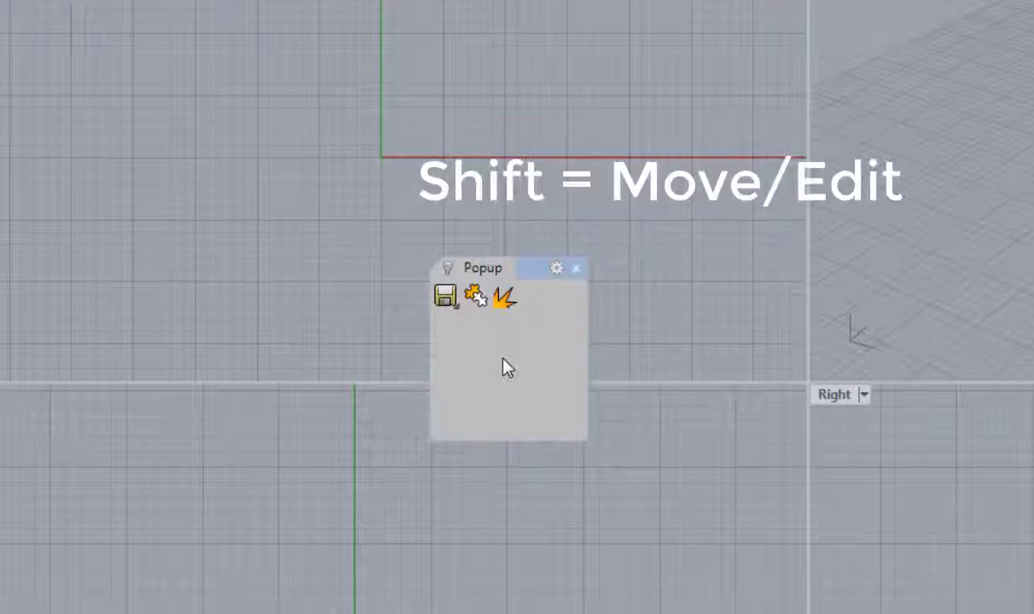
pyautogui.keyDown('shift'); pyautogui.moveTo(445, 296); pyautogui.dragTo(247, 256); pyautogui.keyUp('shift')
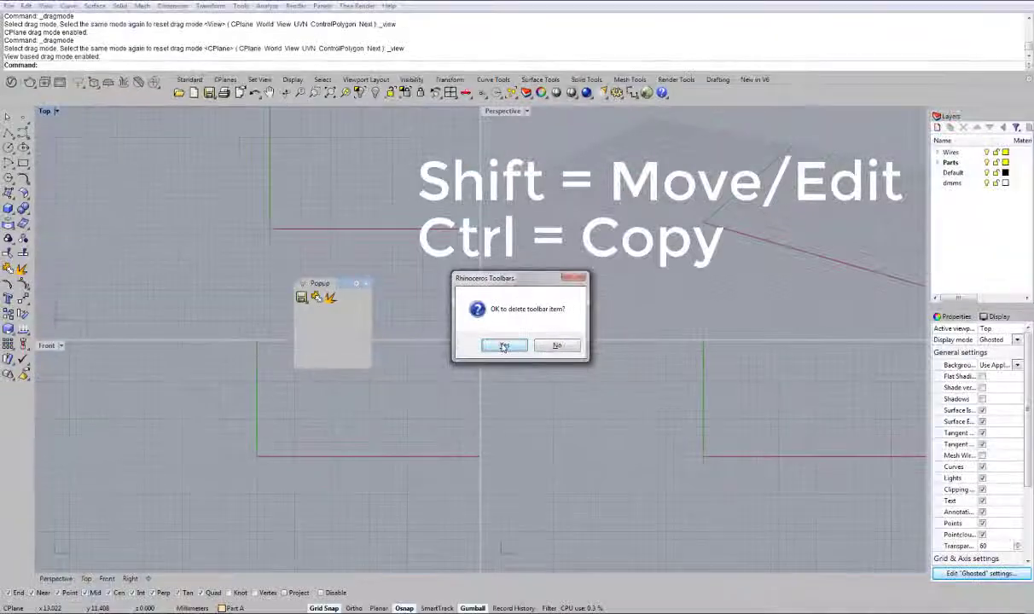
pyautogui.click(503, 344)
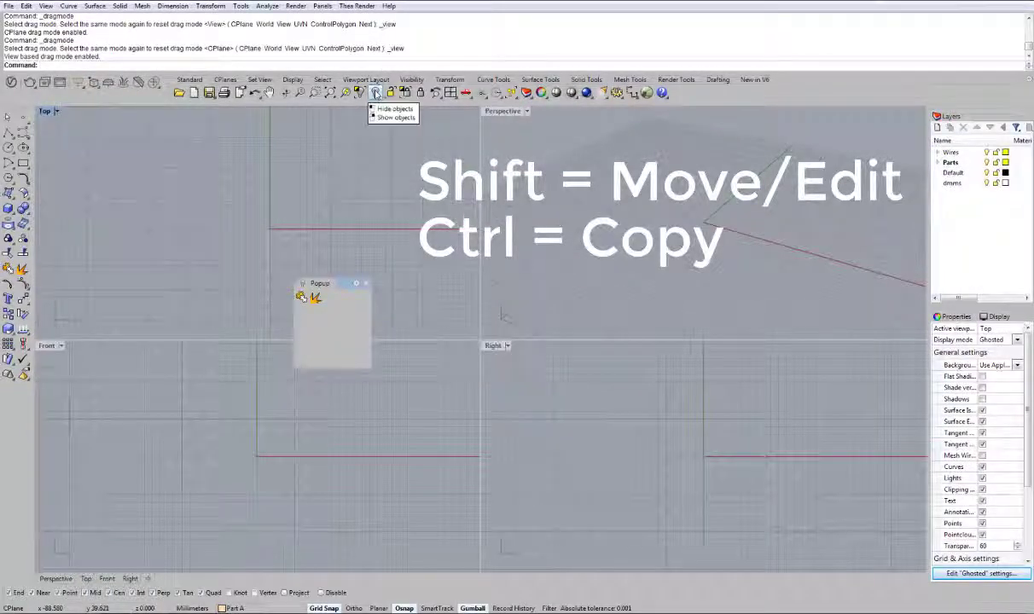
pyautogui.moveTo(375, 93)
pyautogui.keyDown('ctrl'); pyautogui.mouseDown()
pyautogui.moveTo(303, 298)
pyautogui.moveTo(332, 297)
pyautogui.mouseUp(); pyautogui.keyUp('ctrl')
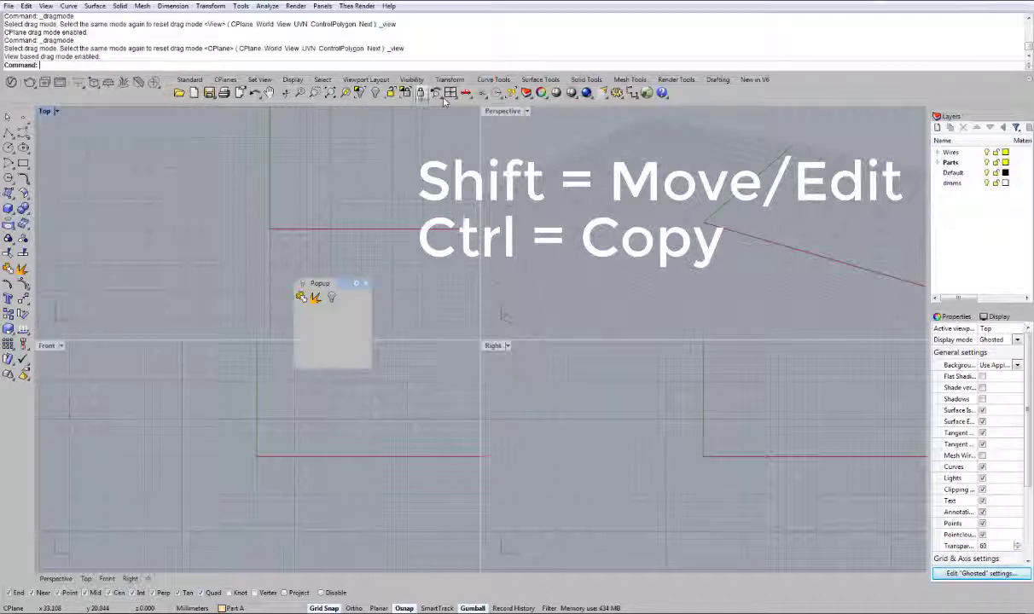
pyautogui.keyDown('ctrl'); pyautogui.moveTo(420, 93); pyautogui.dragTo(365, 311); pyautogui.keyUp('ctrl')
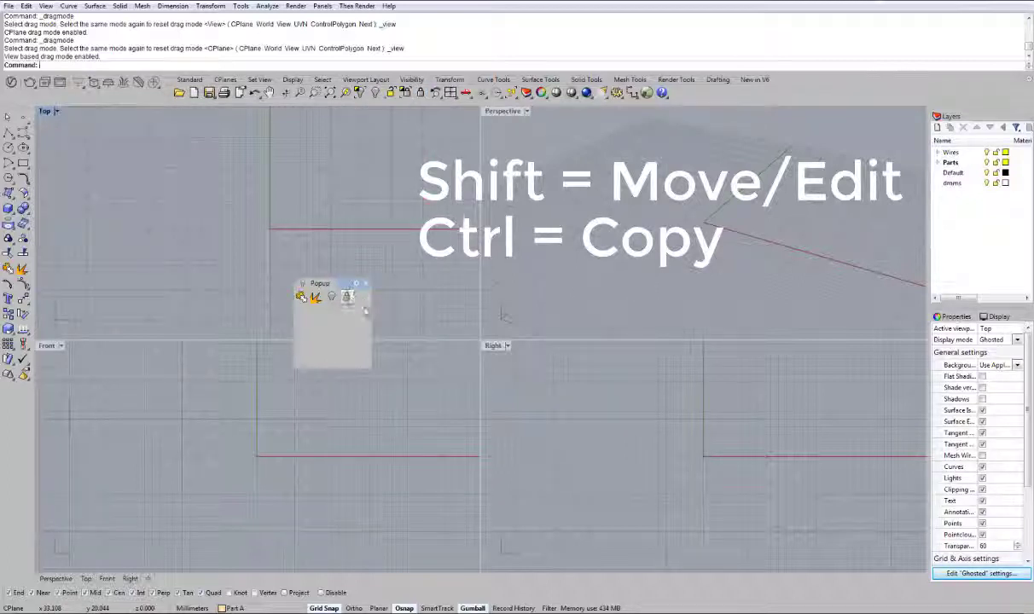
pyautogui.click(366, 283)
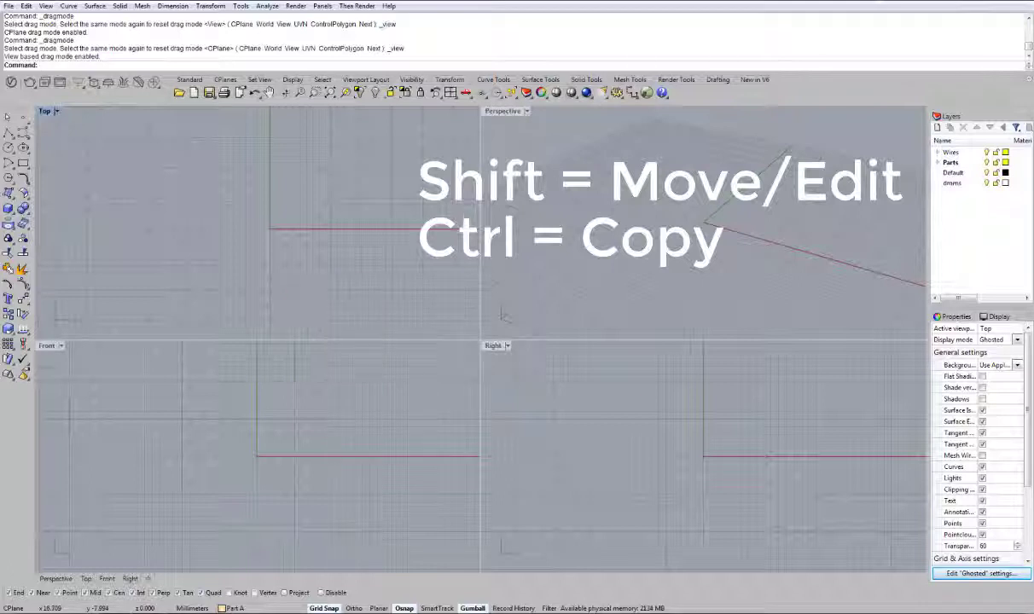
# Step: Bring up the edited popup toolbar to check the changes, then close it
pyautogui.middleClick(359, 308)
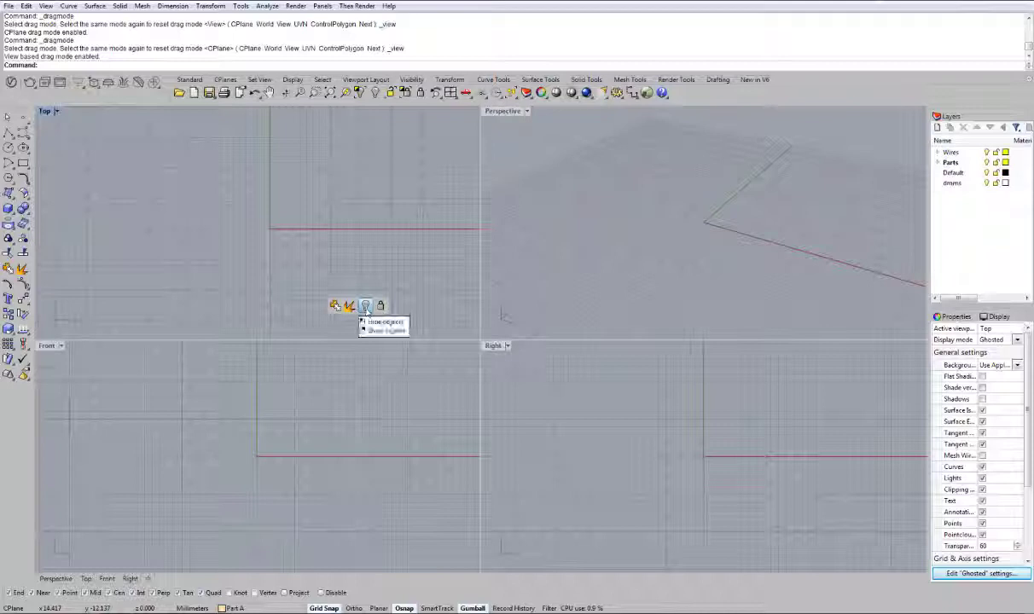
pyautogui.moveTo(366, 308); pyautogui.dragTo(397, 368)
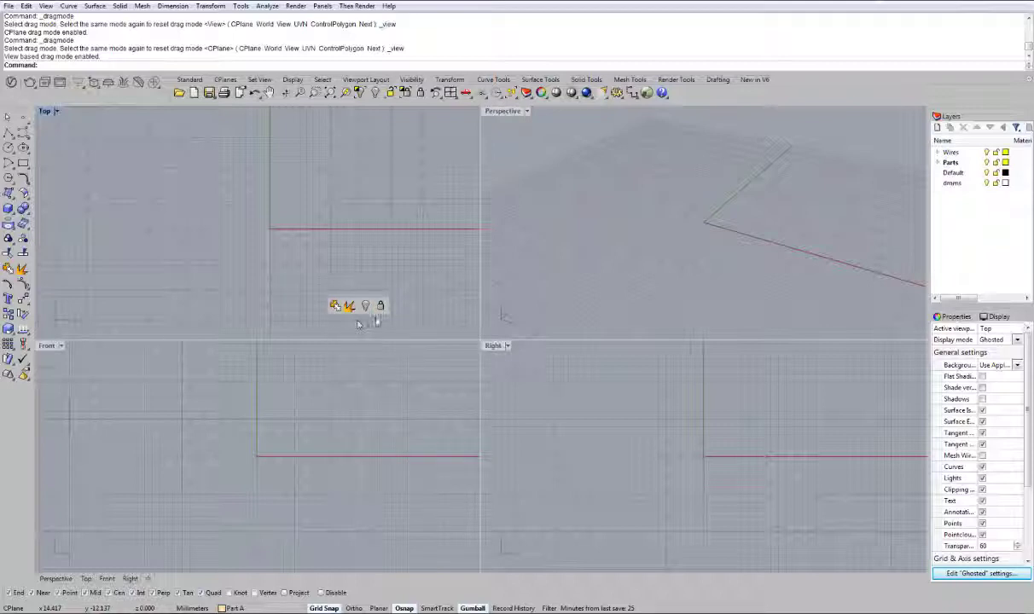
pyautogui.moveTo(376, 297); pyautogui.dragTo(413, 302)
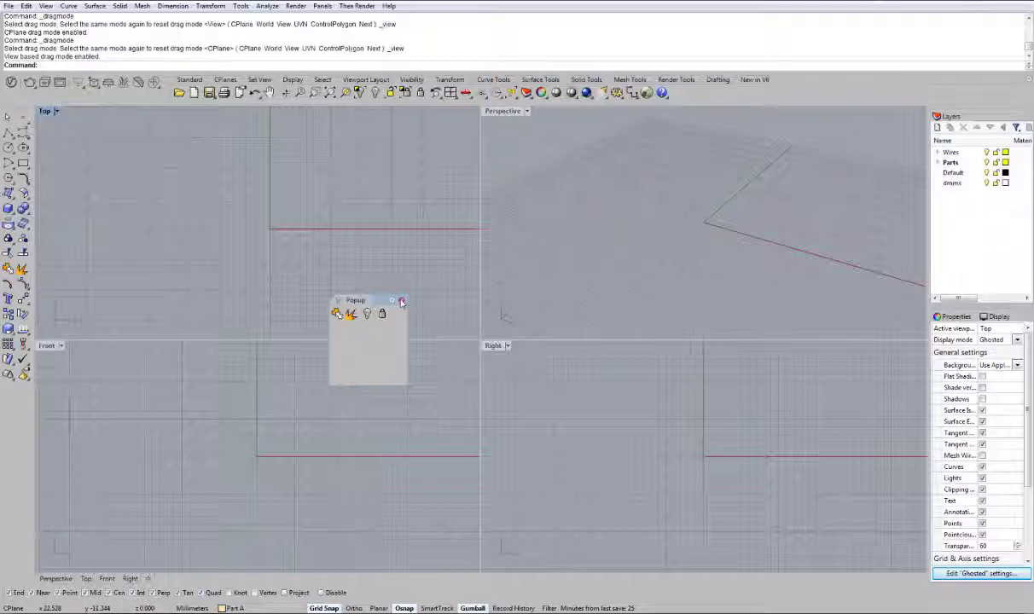
pyautogui.click(402, 302)
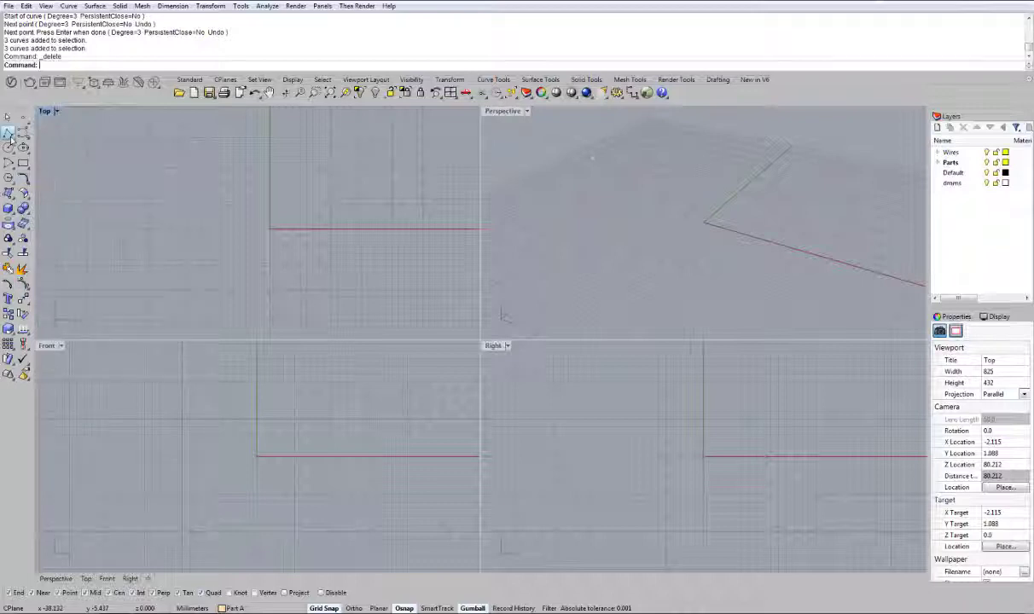
# Step: Draw three lines meeting end to end as a closed triangle in the Top view
pyautogui.click(8, 134)
pyautogui.click(167, 246)
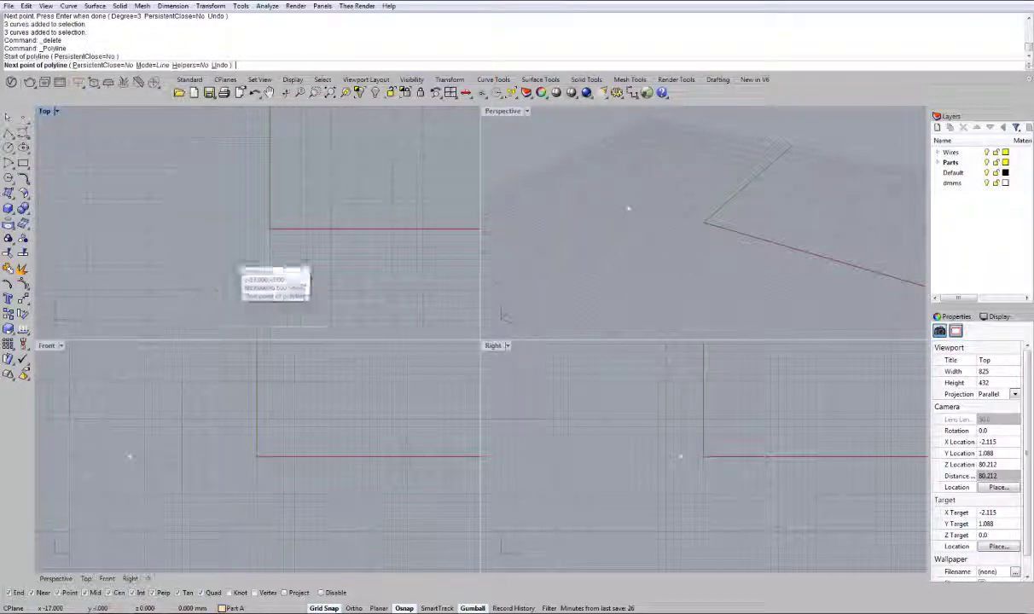
pyautogui.click(304, 158)
pyautogui.press('Return')
pyautogui.press('Return')
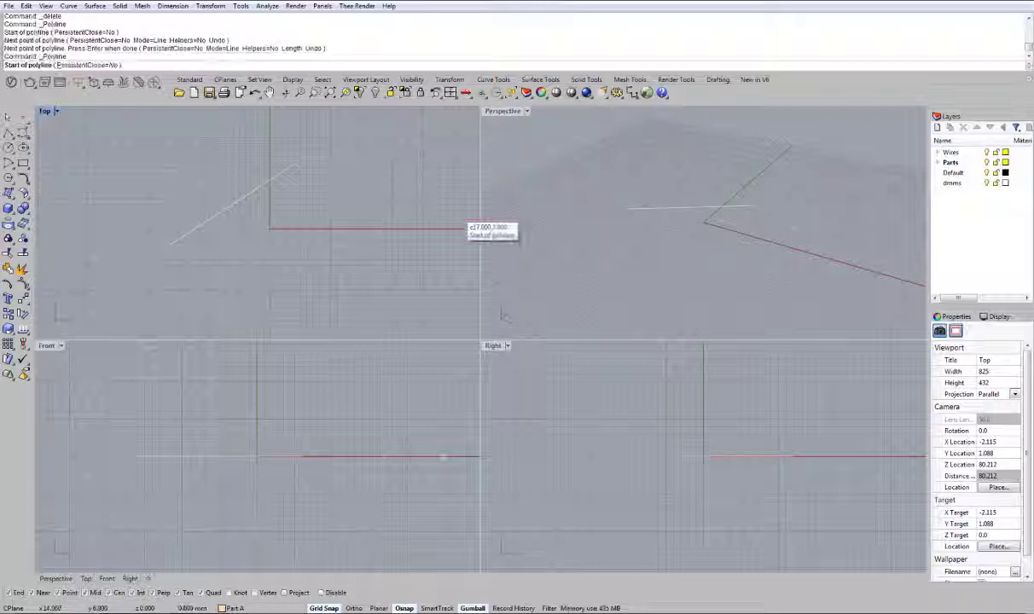
pyautogui.click(309, 156)
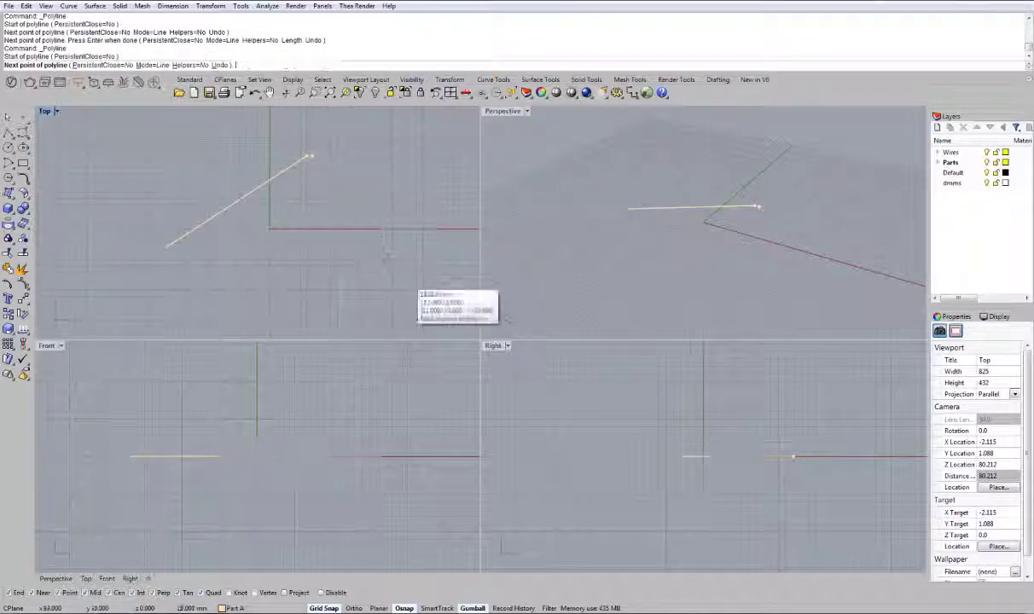
pyautogui.click(380, 247)
pyautogui.press('Return')
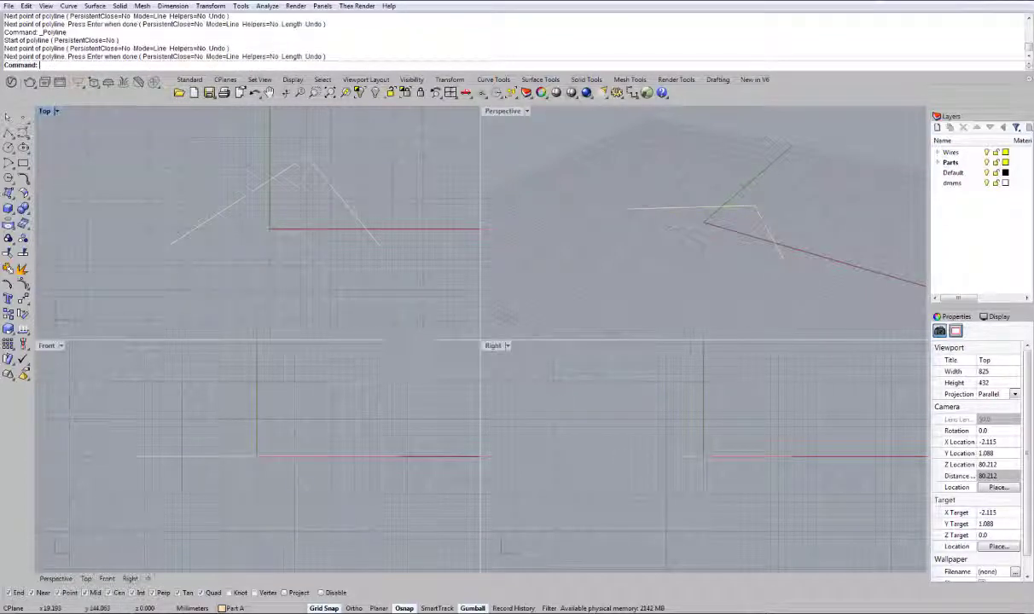
pyautogui.press('Return')
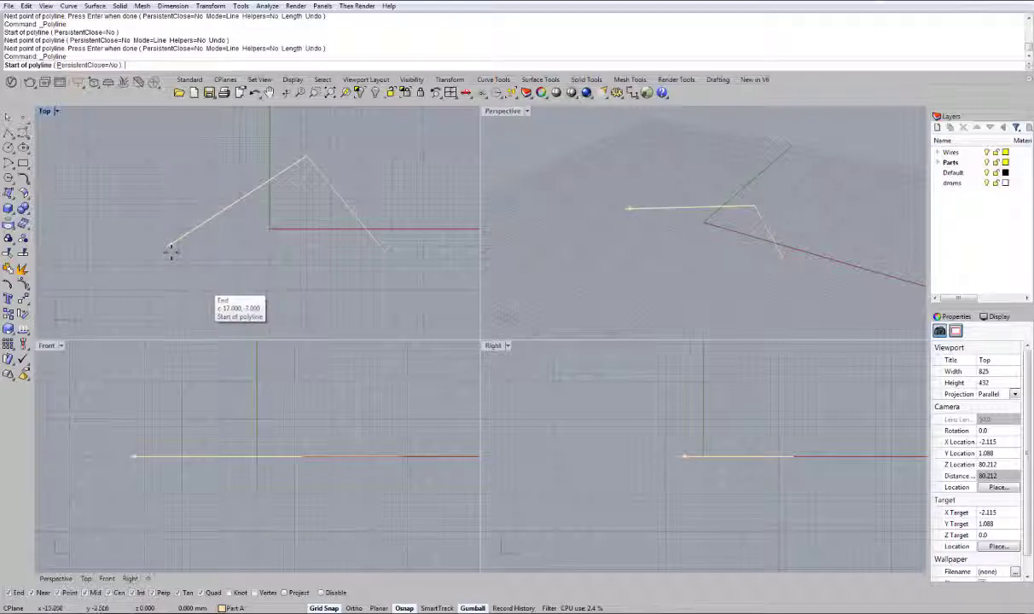
pyautogui.click(168, 249)
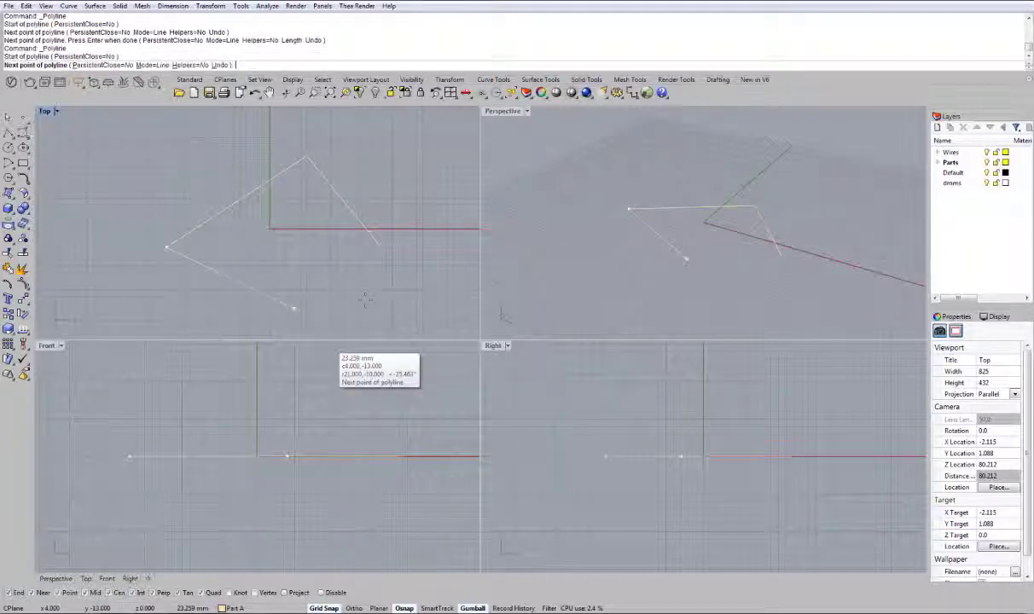
pyautogui.click(385, 254)
pyautogui.press('Return')
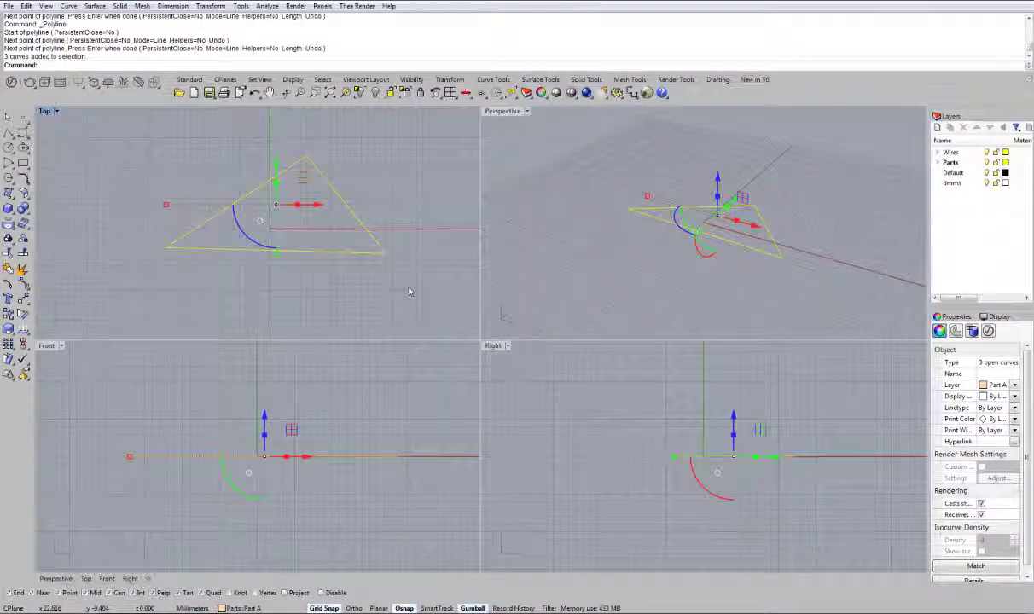
# Step: Join the three lines from the popup toolbar and delete the resulting closed curve
pyautogui.middleClick(409, 291)
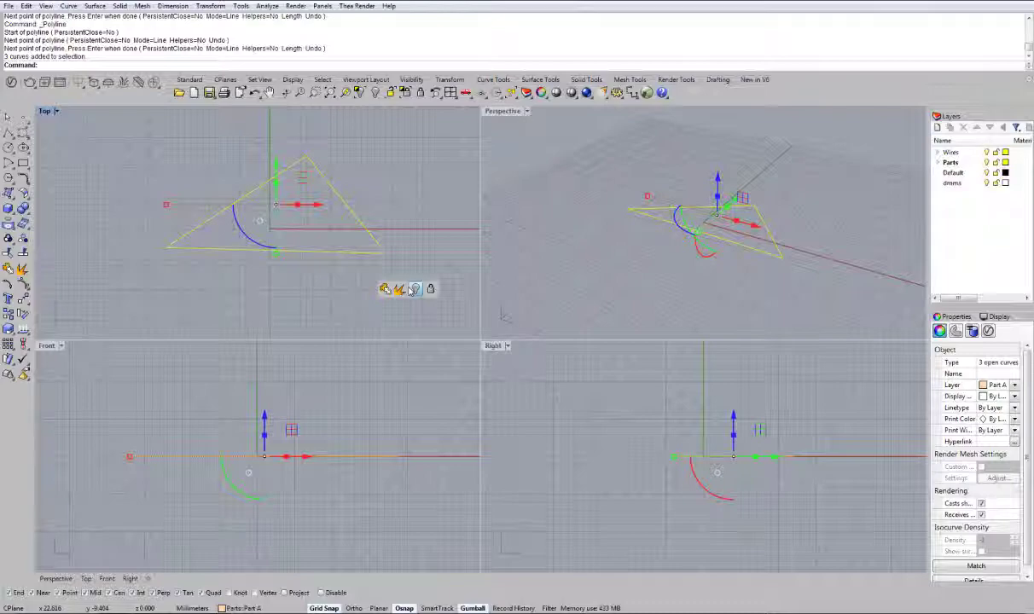
pyautogui.click(385, 290)
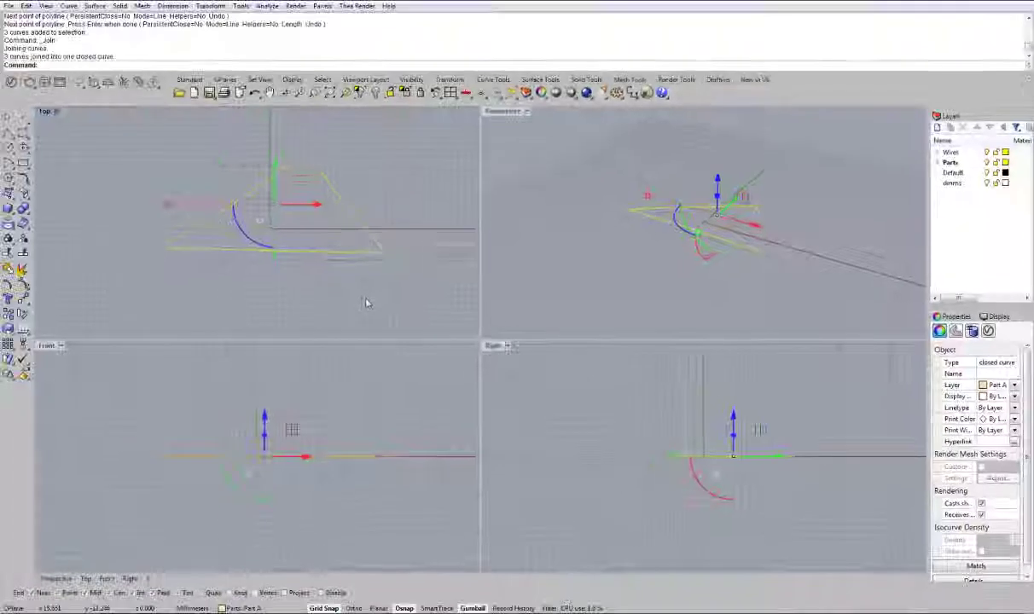
pyautogui.press('Delete')
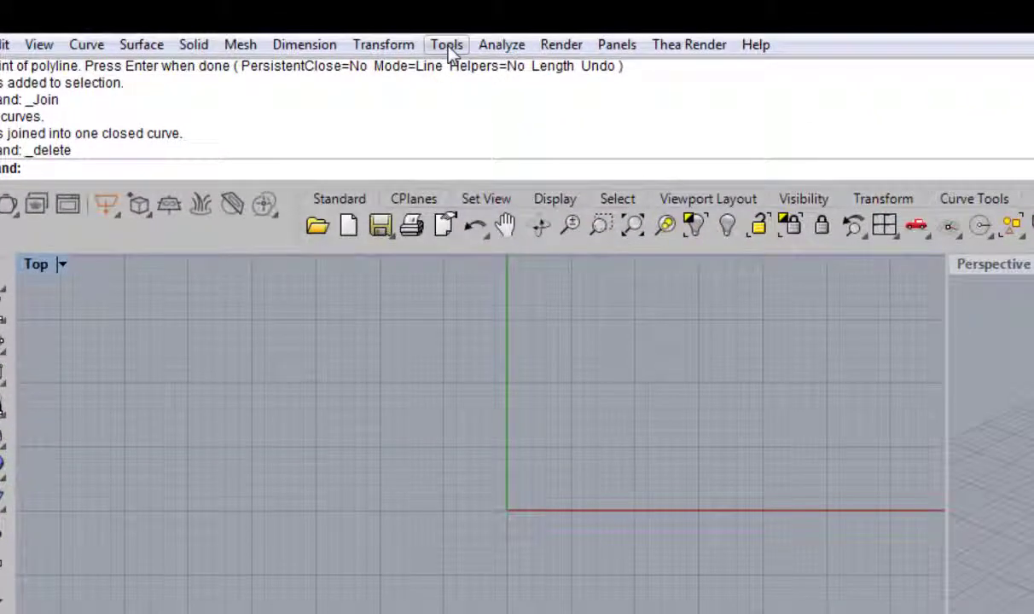
pyautogui.click(448, 47)
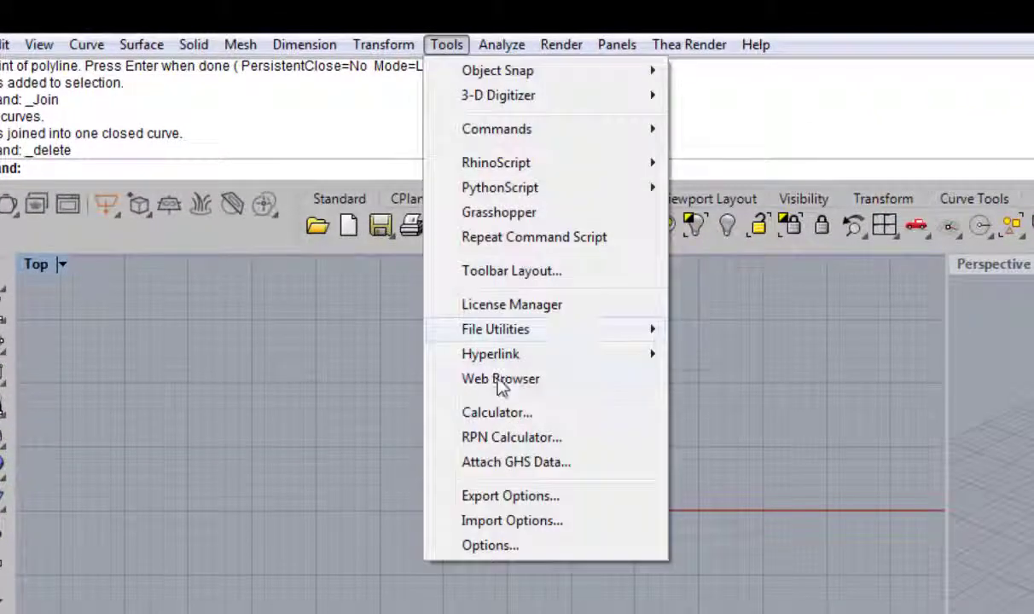
pyautogui.click(490, 546)
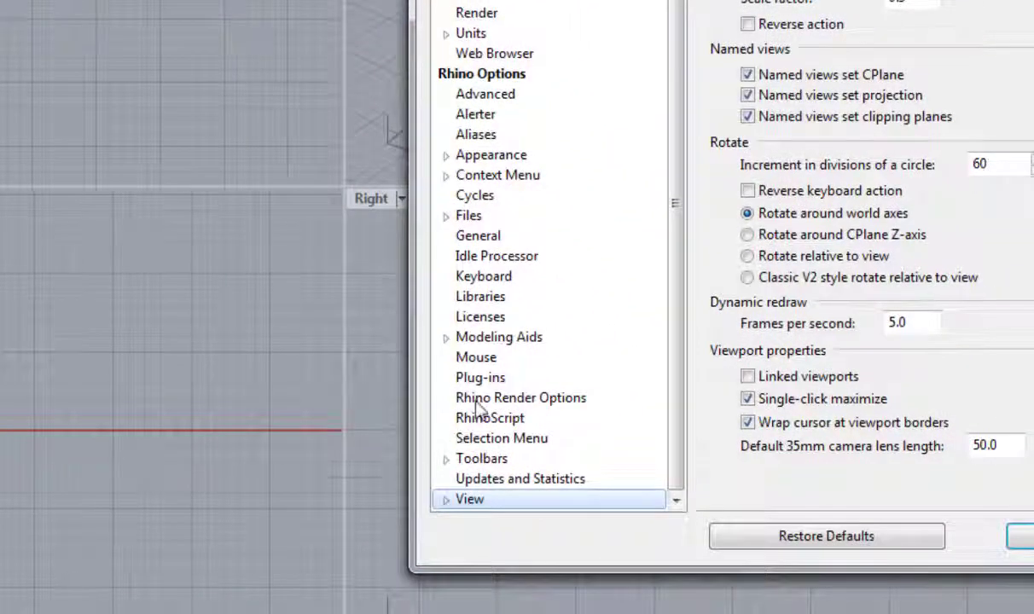
pyautogui.click(483, 279)
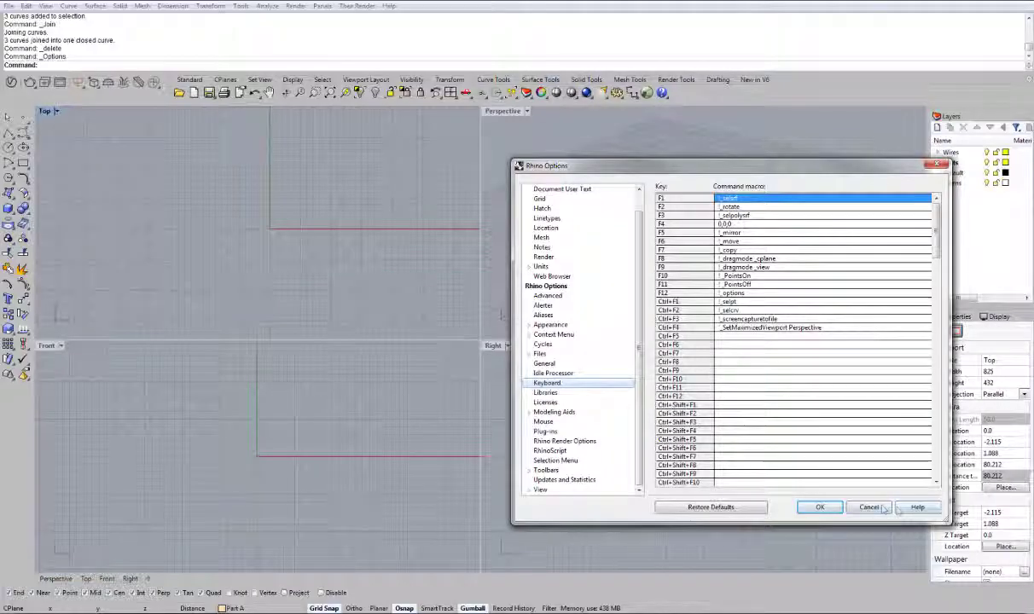
pyautogui.click(822, 508)
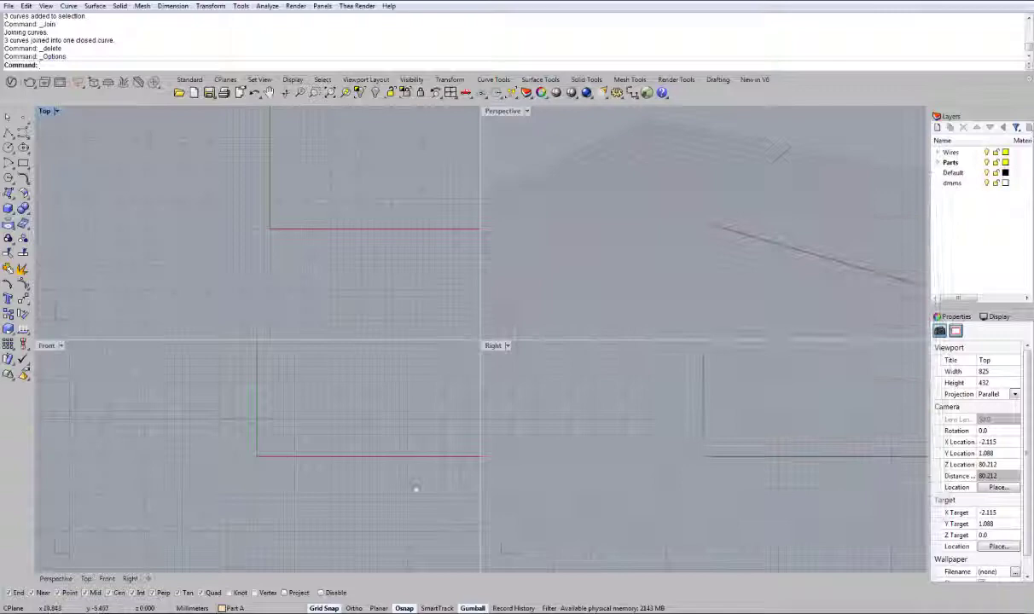
# Step: Draw a circle centred at the origin and drag it to the left with the gumball
pyautogui.click(9, 148)
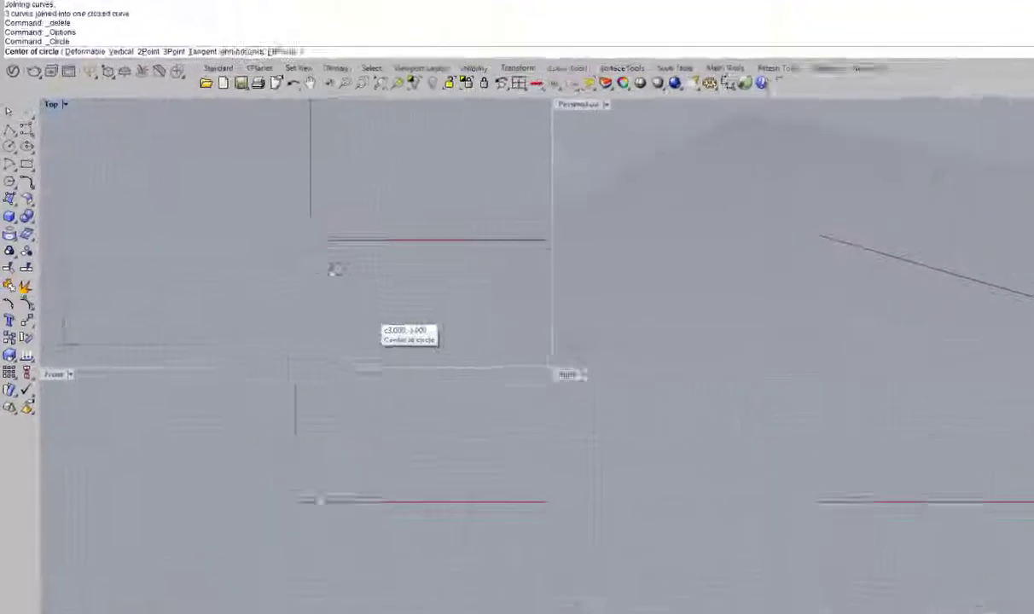
pyautogui.write('0')
pyautogui.press('Return')
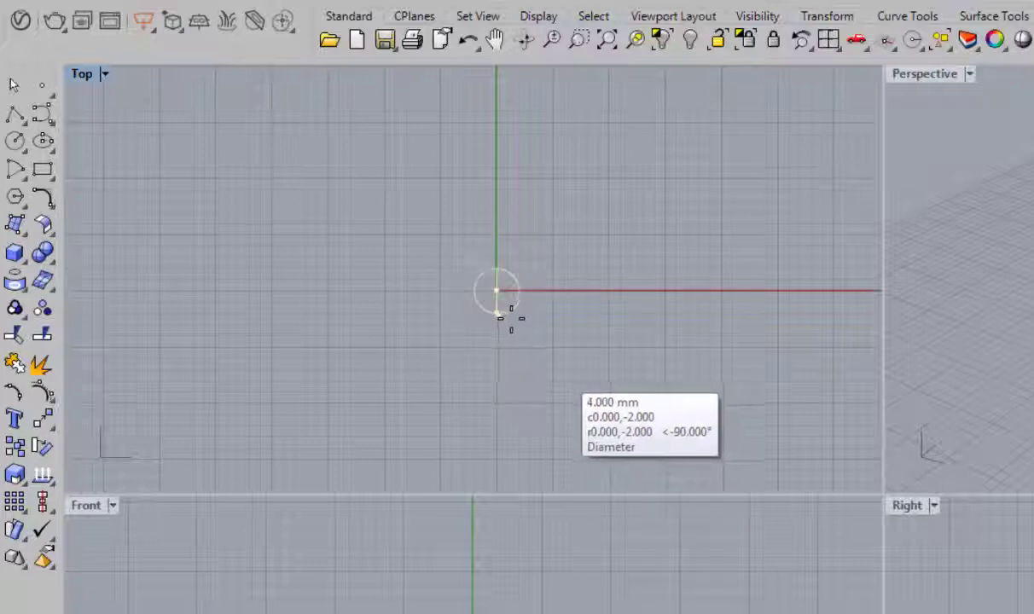
pyautogui.click(549, 351)
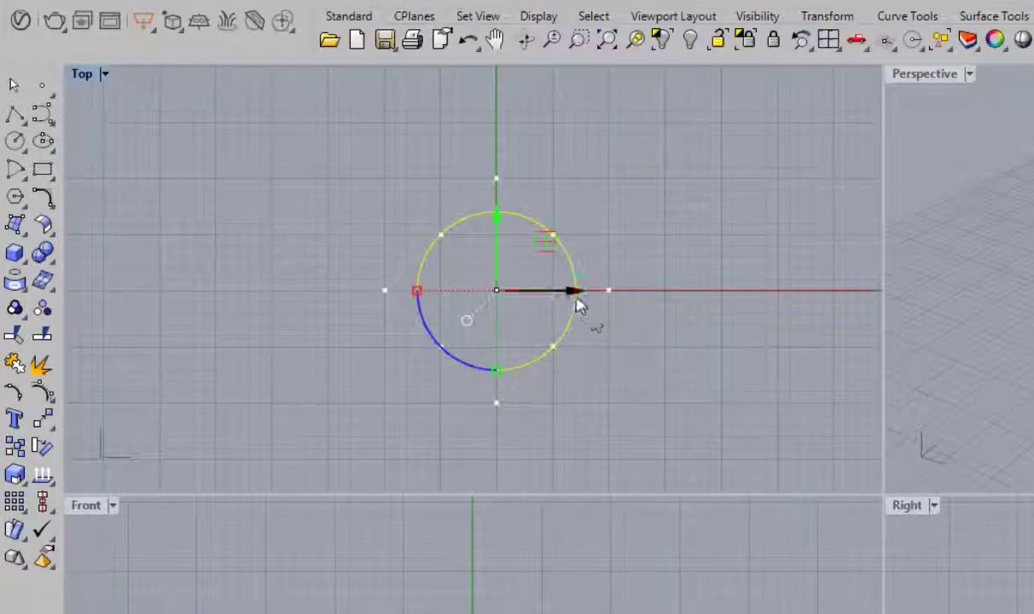
pyautogui.moveTo(577, 291); pyautogui.dragTo(279, 324)
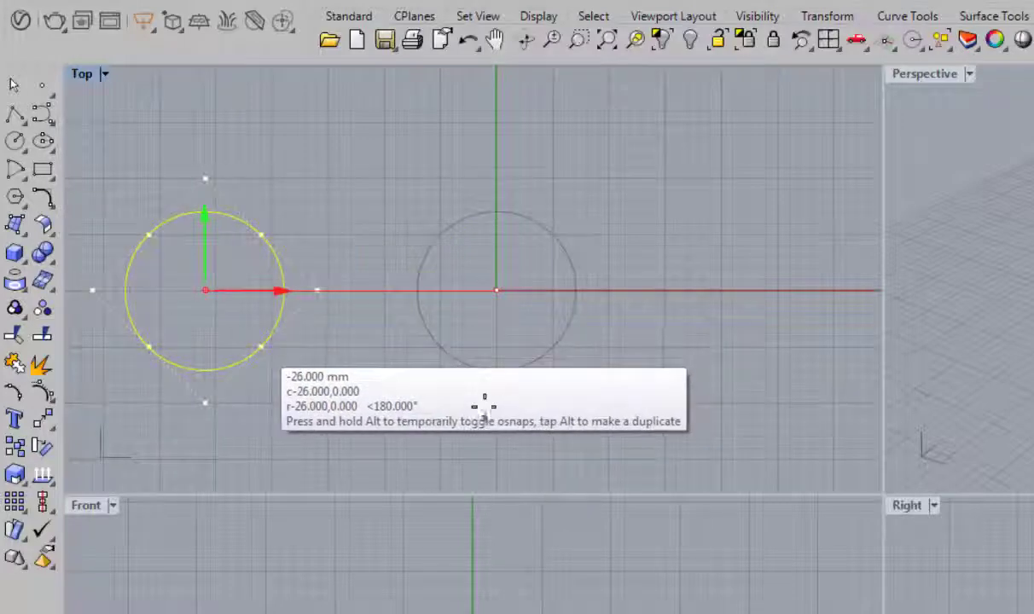
pyautogui.press('Escape')
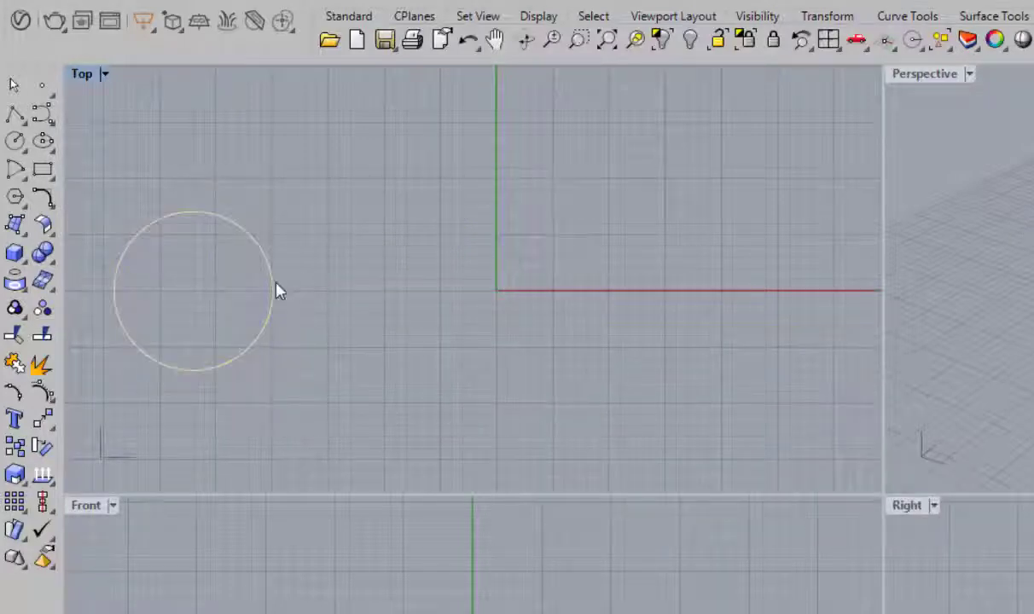
# Step: Mirror a copy of the circle across the vertical axis through the origin
pyautogui.click(275, 291)
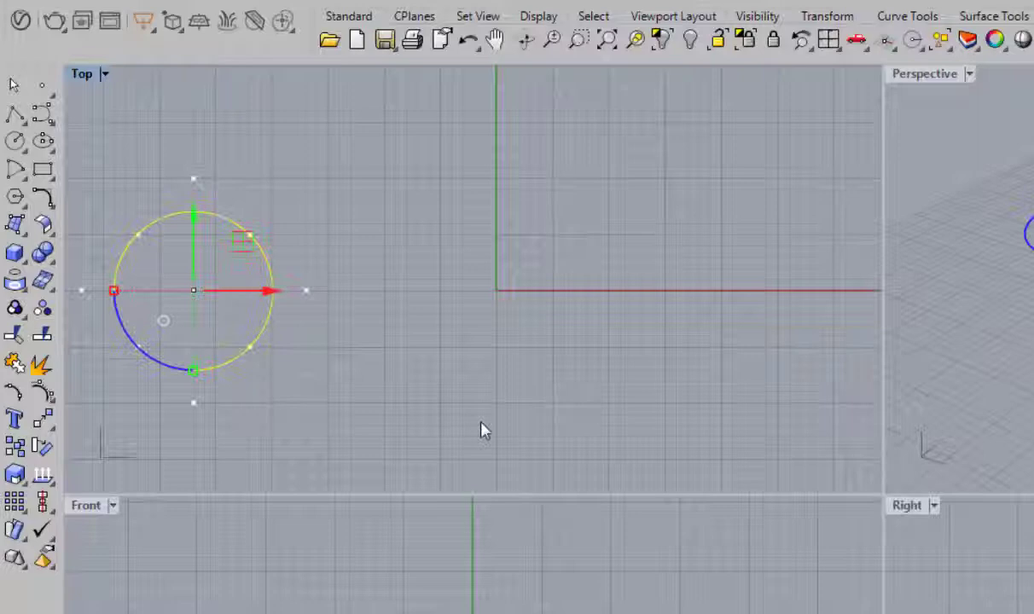
pyautogui.write('mirror')
pyautogui.press('Return')
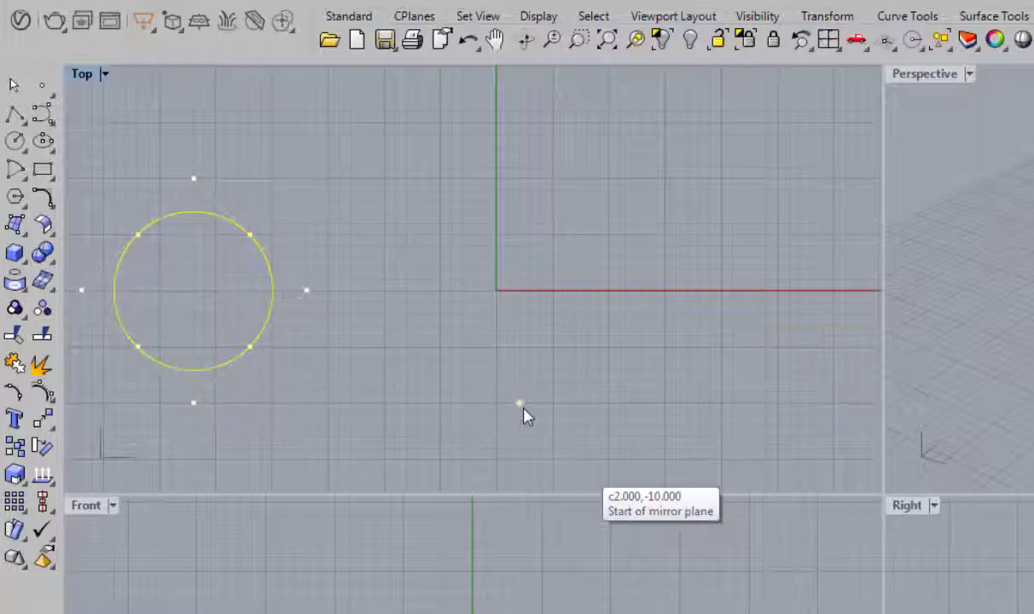
pyautogui.write('0')
pyautogui.press('Return')
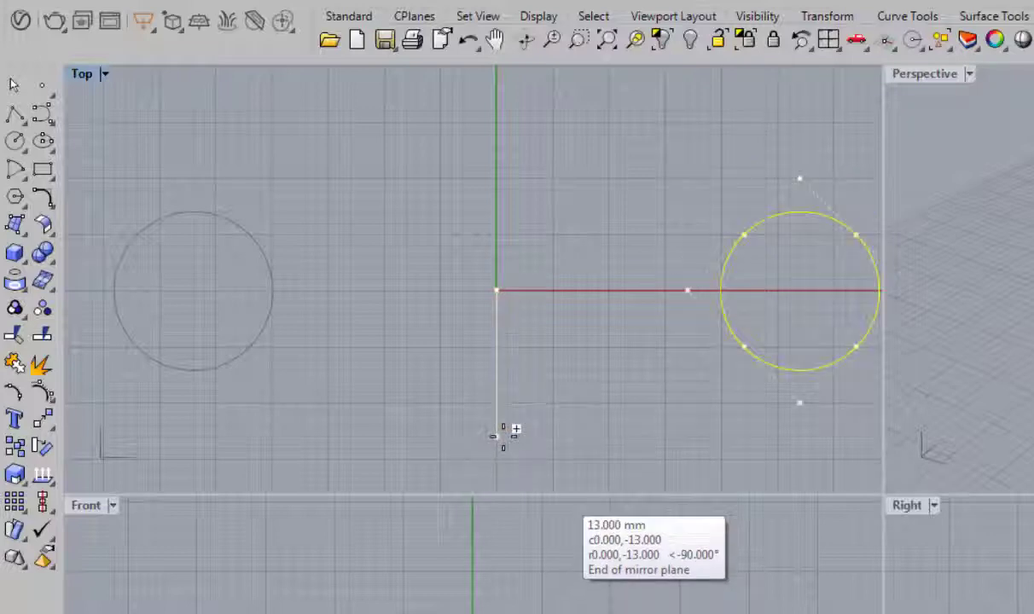
pyautogui.click(503, 430)
pyautogui.click(924, 73)
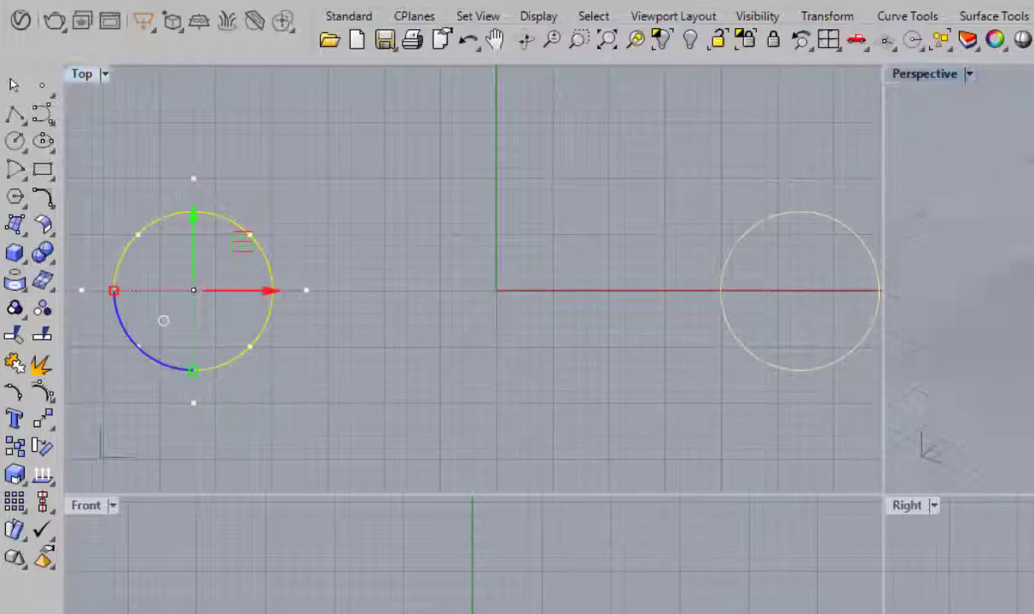
pyautogui.click(499, 392)
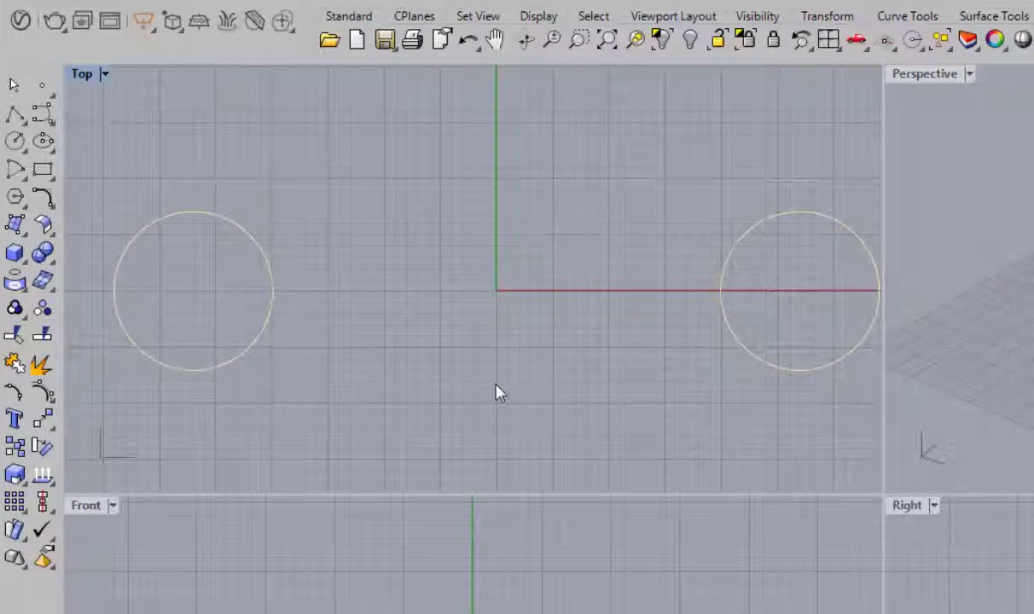
# Step: Window-select both circles and rotate them 90° about the origin, from the X axis to straight down
pyautogui.scroll(-5, 499, 392)
pyautogui.moveTo(499, 392); pyautogui.dragTo(504, 306, button='right')
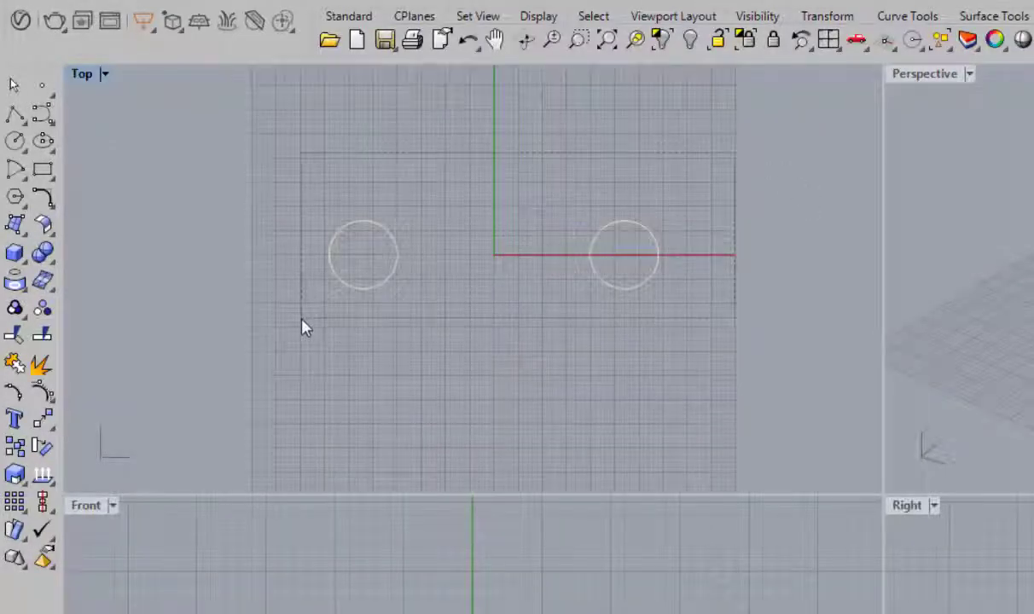
pyautogui.write('rotate')
pyautogui.press('Return')
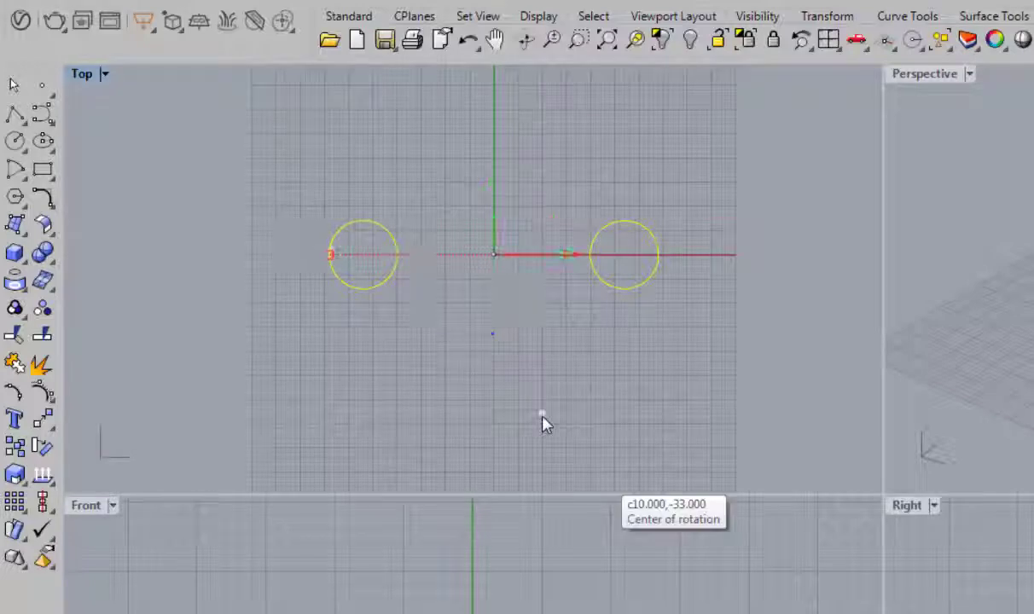
pyautogui.write('0')
pyautogui.press('Return')
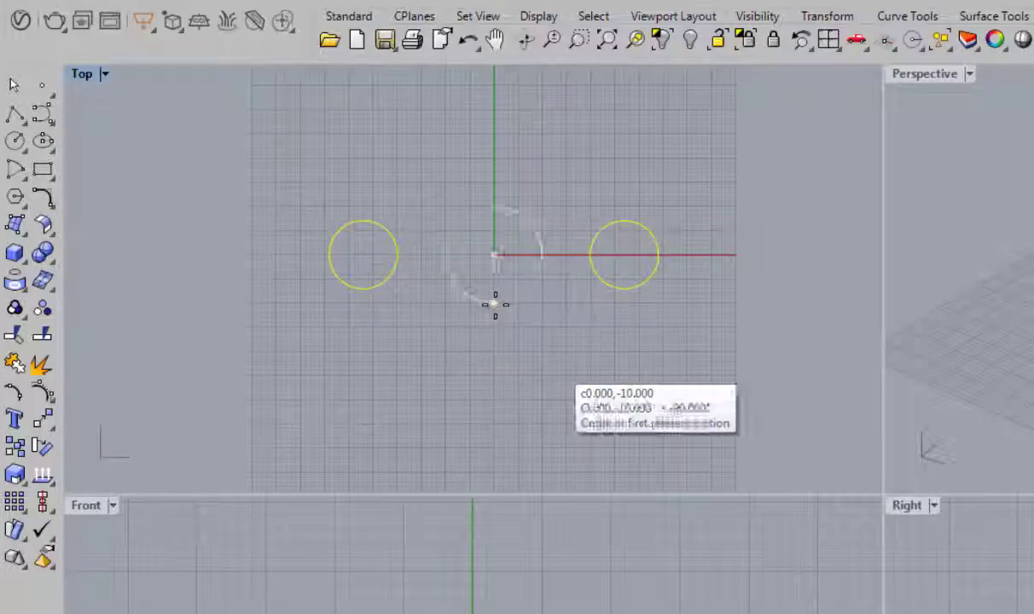
pyautogui.click(736, 255)
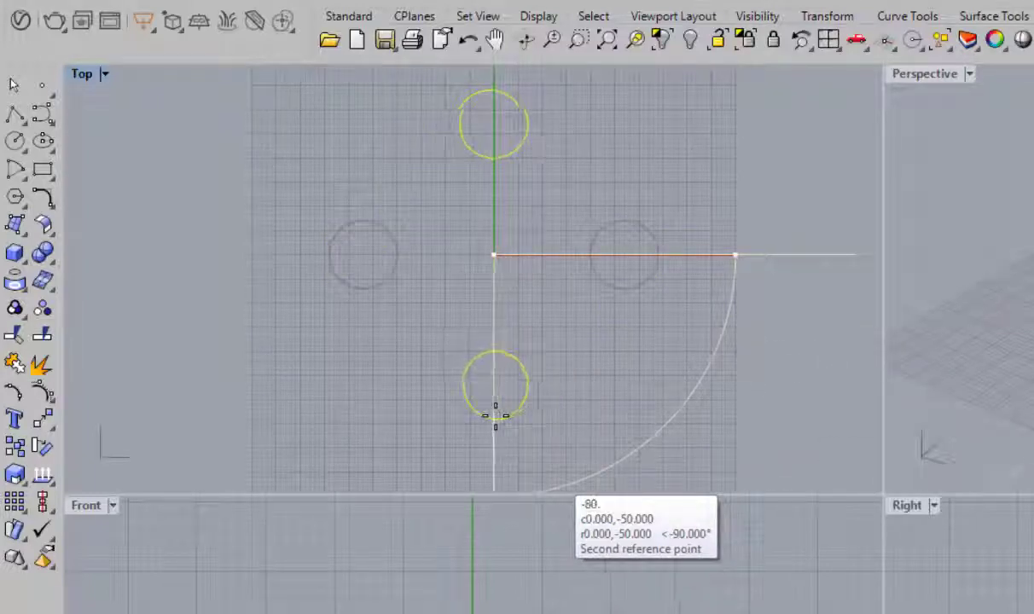
pyautogui.click(493, 418)
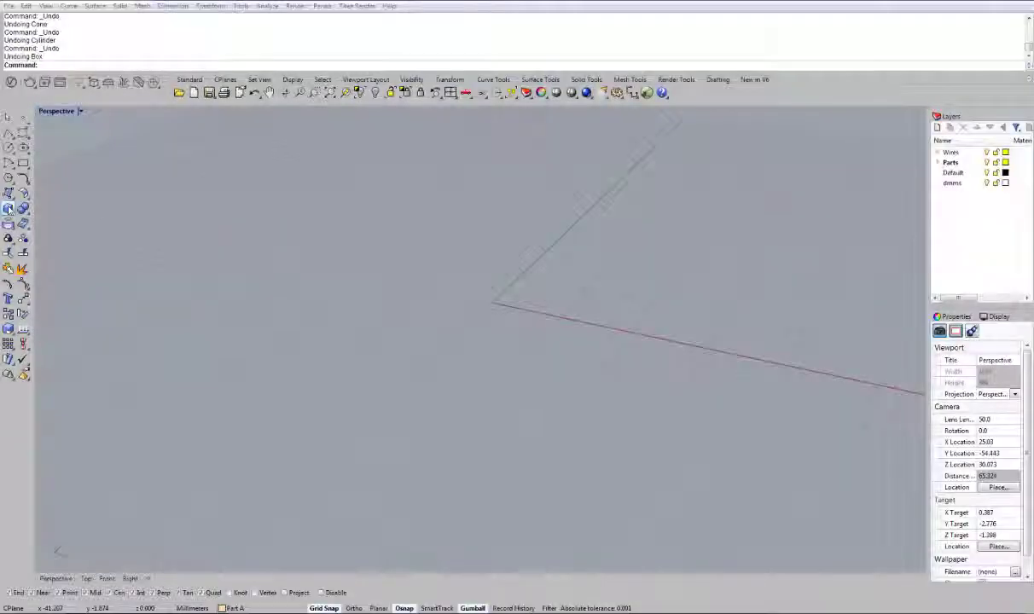
# Step: Create a box in the Perspective view by picking two base corners and a height
pyautogui.click(8, 208)
pyautogui.click(443, 301)
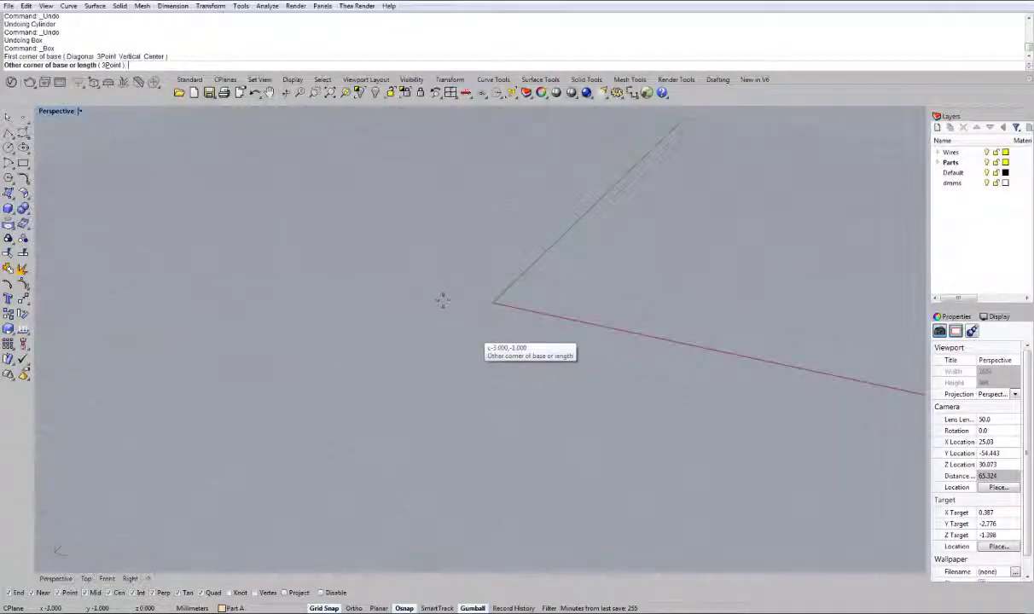
pyautogui.click(509, 336)
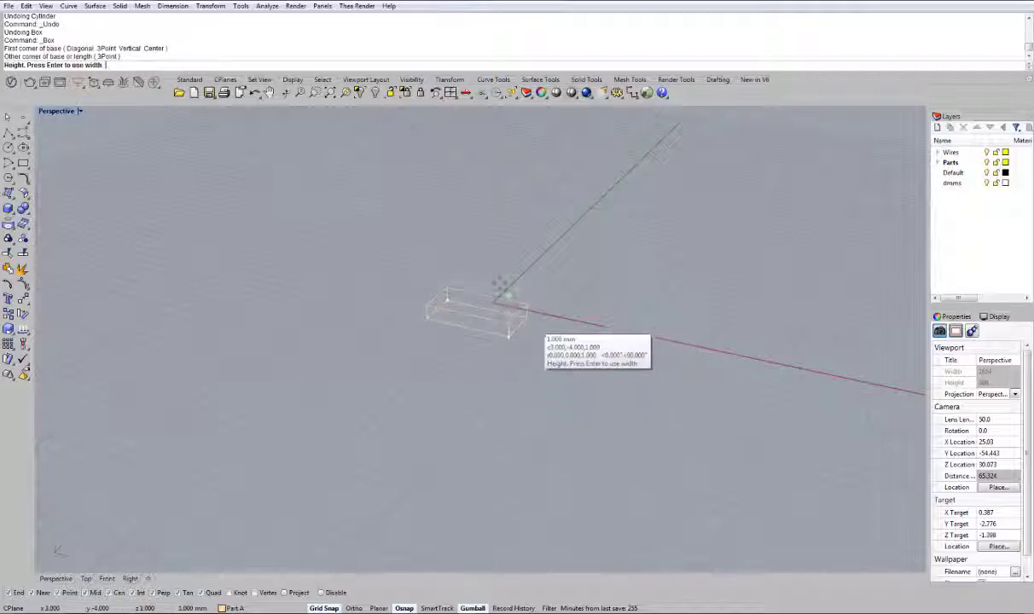
pyautogui.click(496, 241)
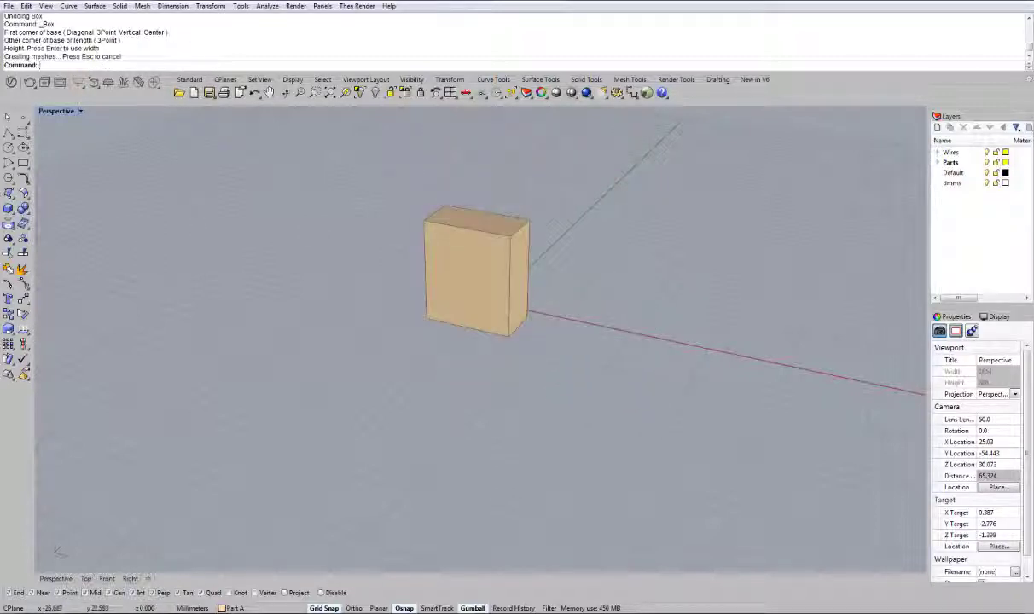
# Step: Add a cylinder beside the box by picking base centre, radius and height
pyautogui.click(23, 211)
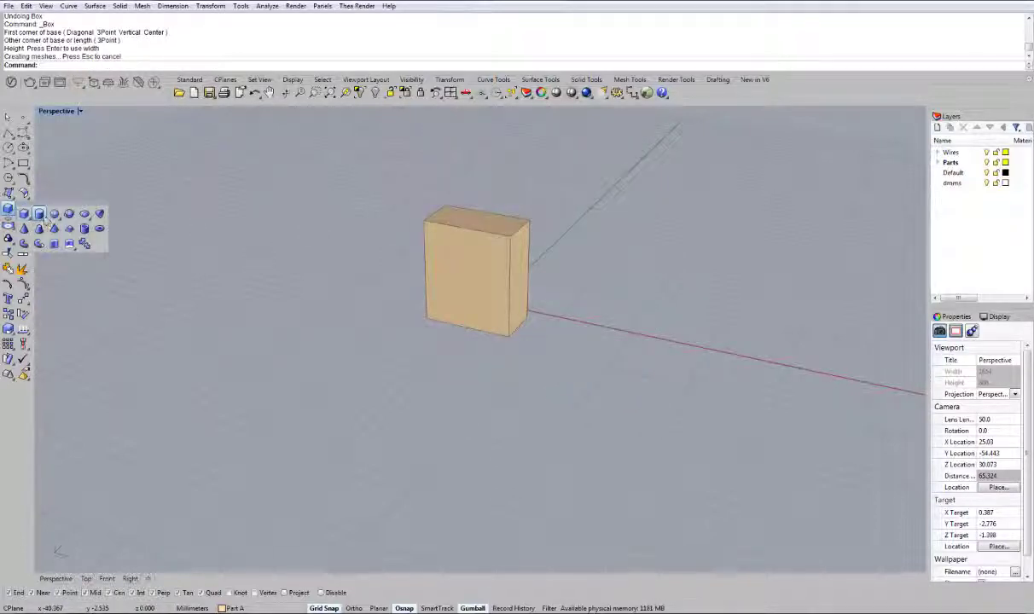
pyautogui.click(38, 213)
pyautogui.click(601, 305)
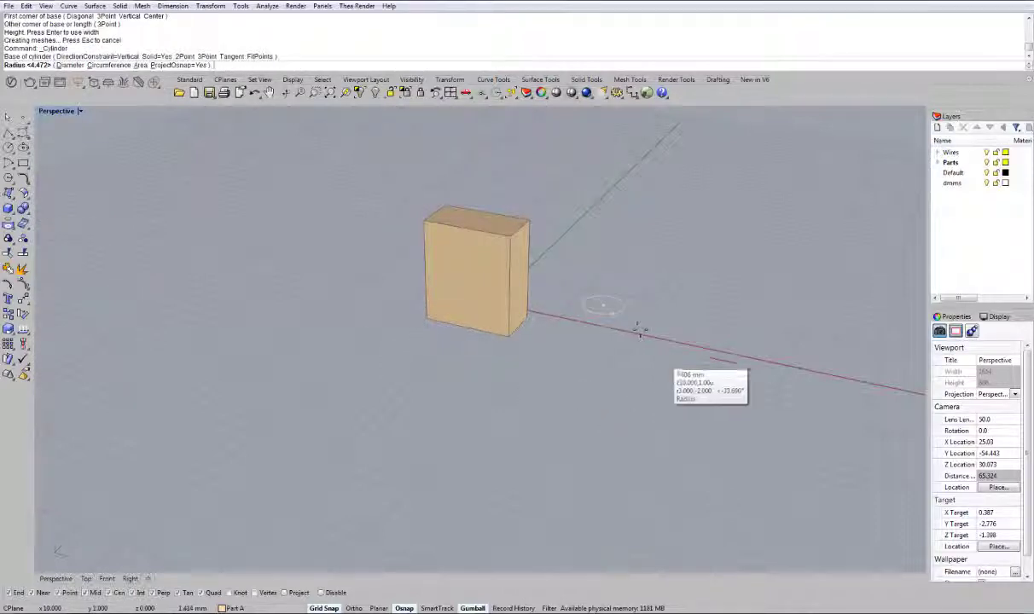
pyautogui.click(670, 339)
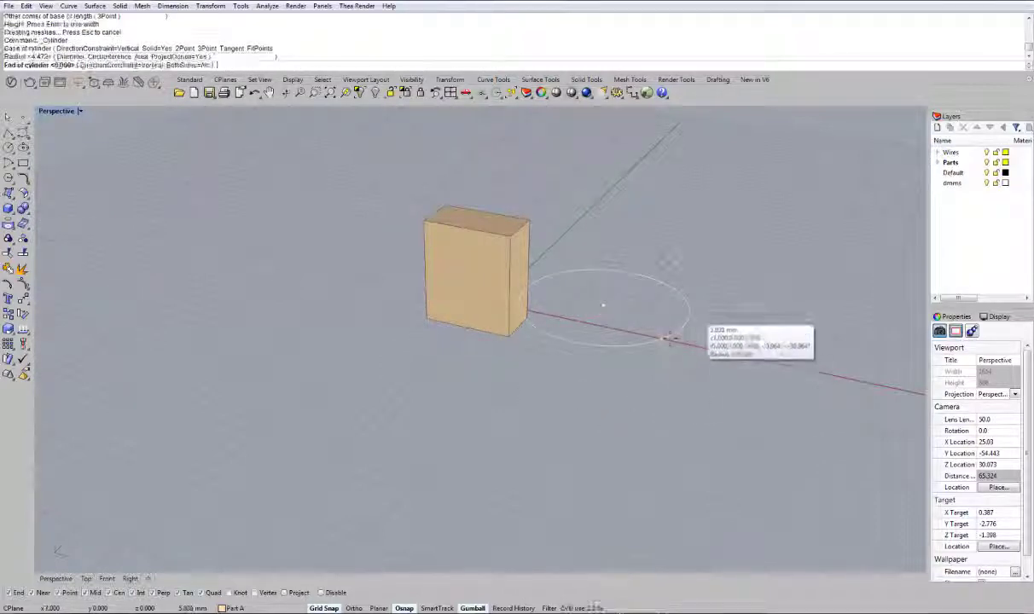
pyautogui.click(648, 212)
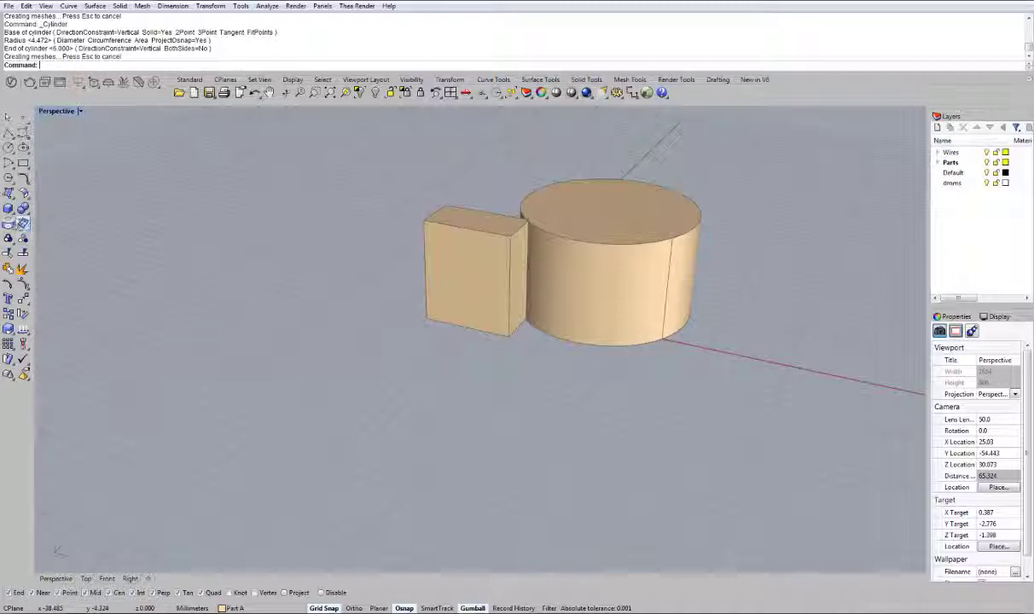
# Step: Add a sphere left of the box, then orbit to view the shapes from behind
pyautogui.click(24, 212)
pyautogui.click(53, 214)
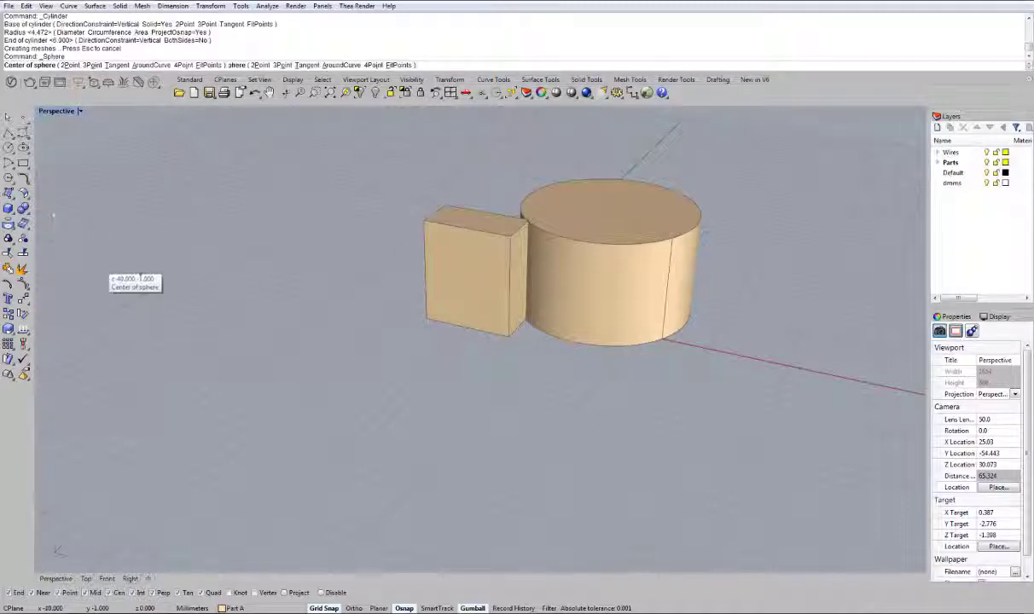
pyautogui.click(318, 288)
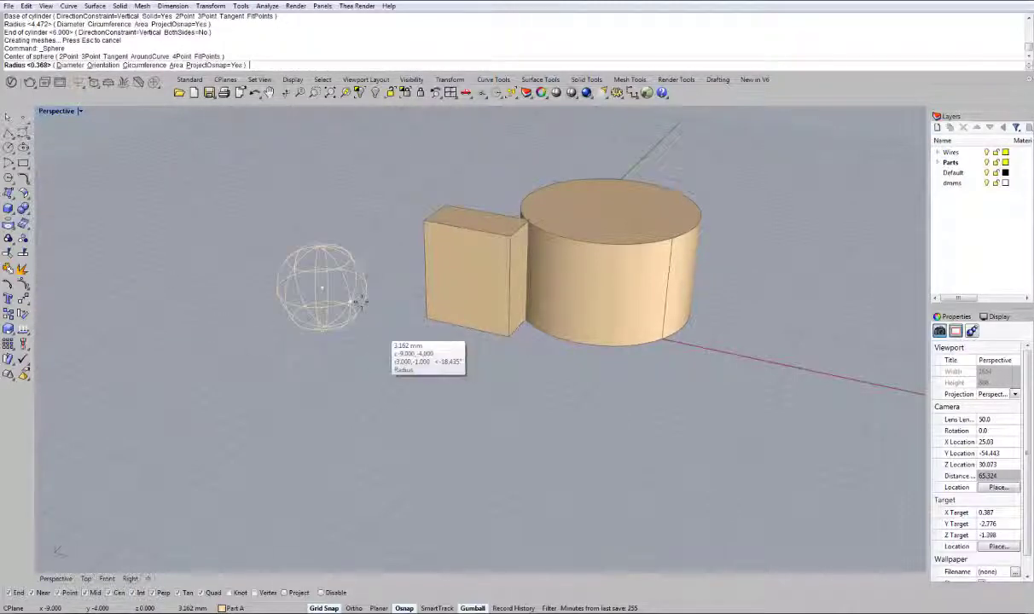
pyautogui.click(381, 309)
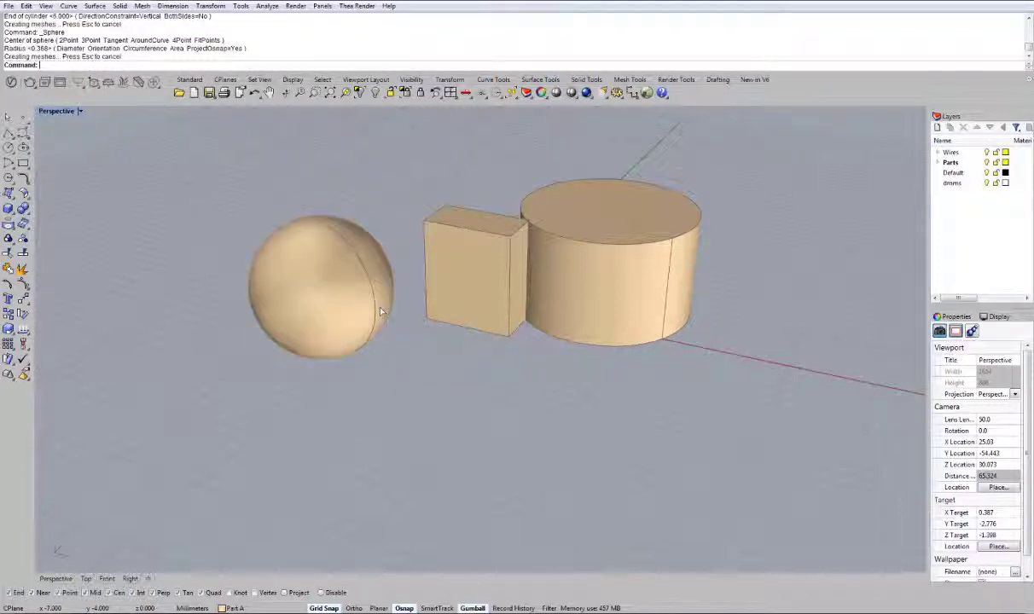
pyautogui.moveTo(672, 415); pyautogui.dragTo(459, 403, button='right')
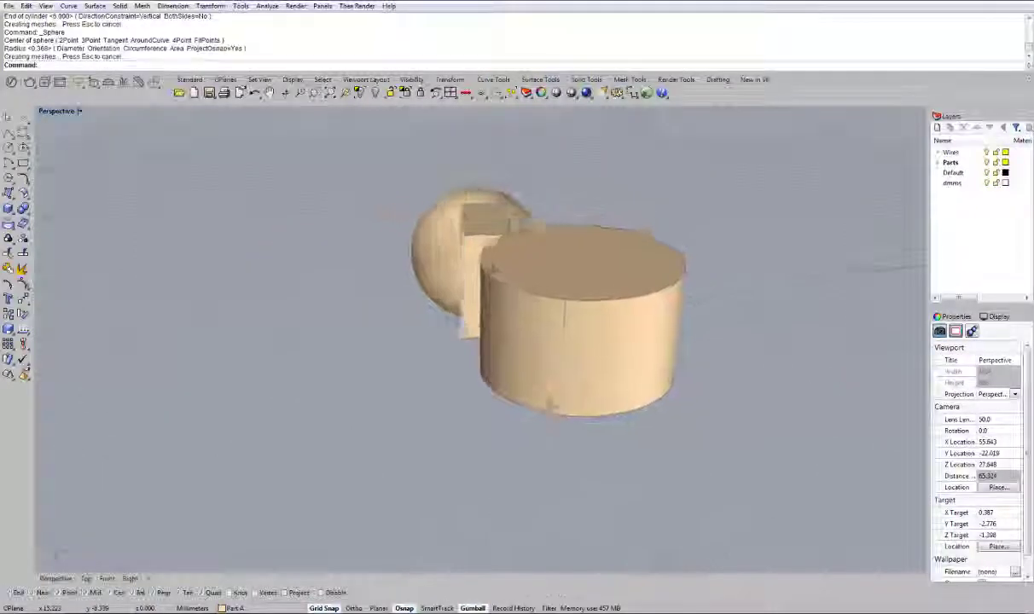